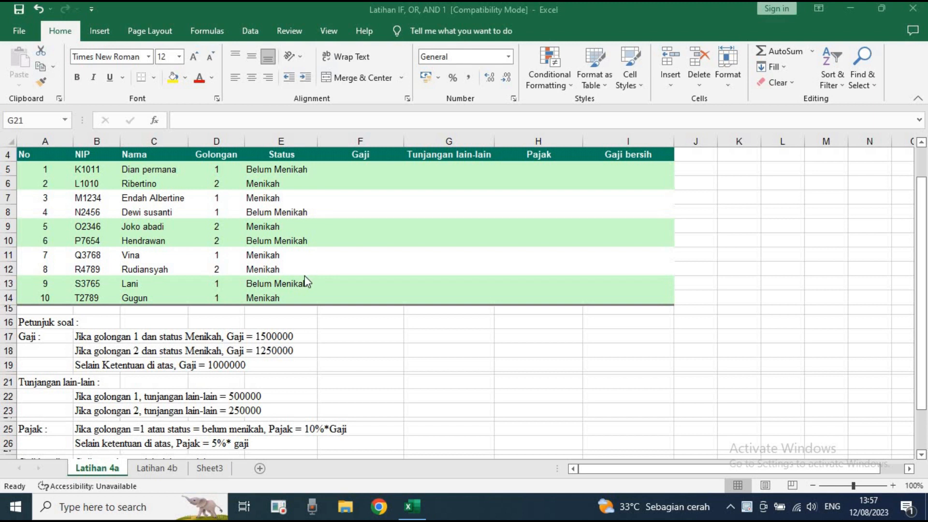
# Step: Examine the employee table and its empty Gaji, Tunjangan lain-lain, Pajak and Gaji bersih columns
pyautogui.click(367, 241)
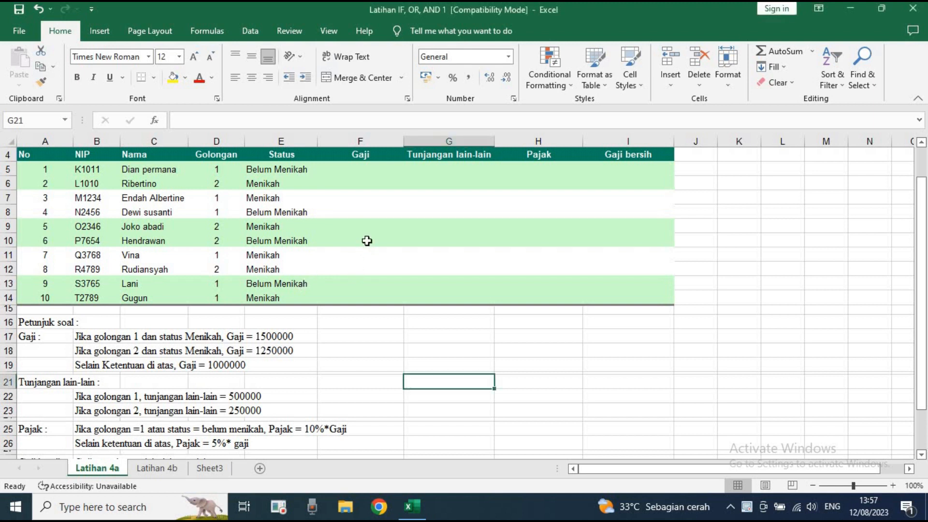
pyautogui.click(405, 308)
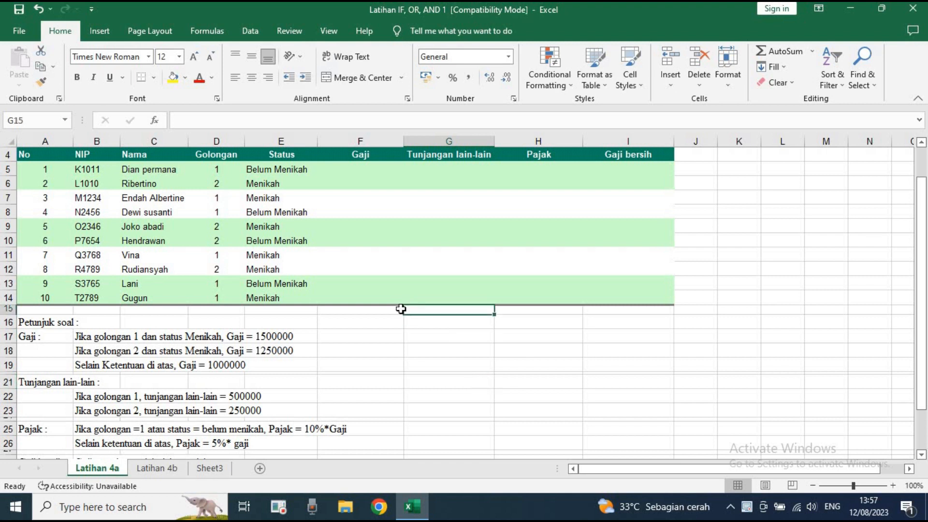
pyautogui.scroll(1, 401, 309)
pyautogui.scroll(-1, 400, 309)
pyautogui.click(236, 200)
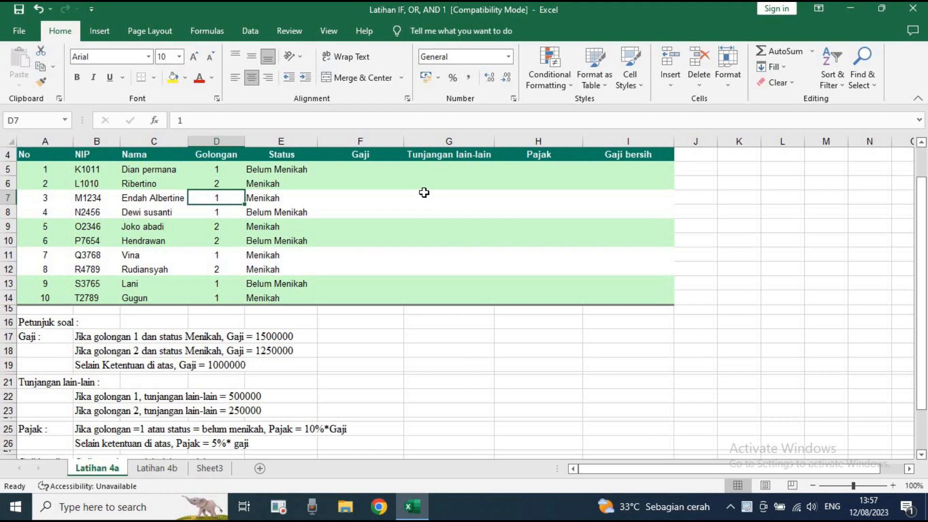
pyautogui.click(369, 171)
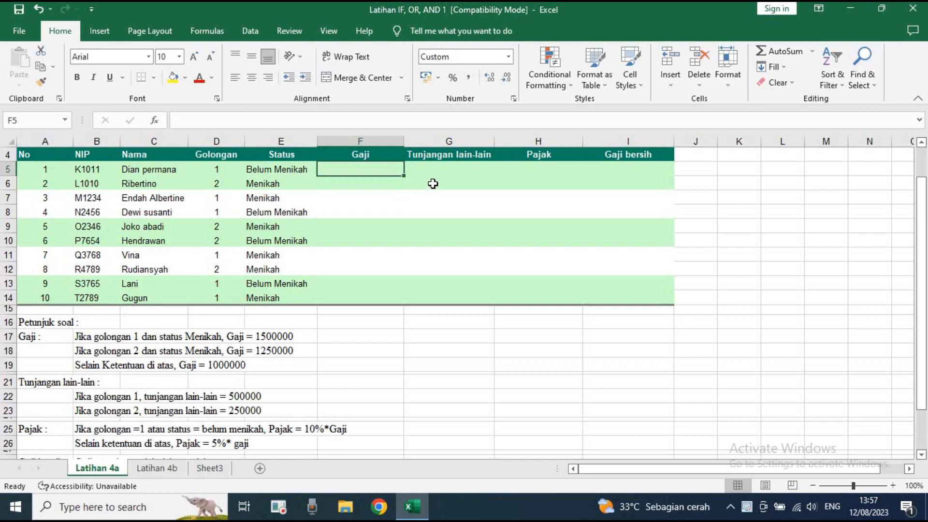
pyautogui.click(446, 172)
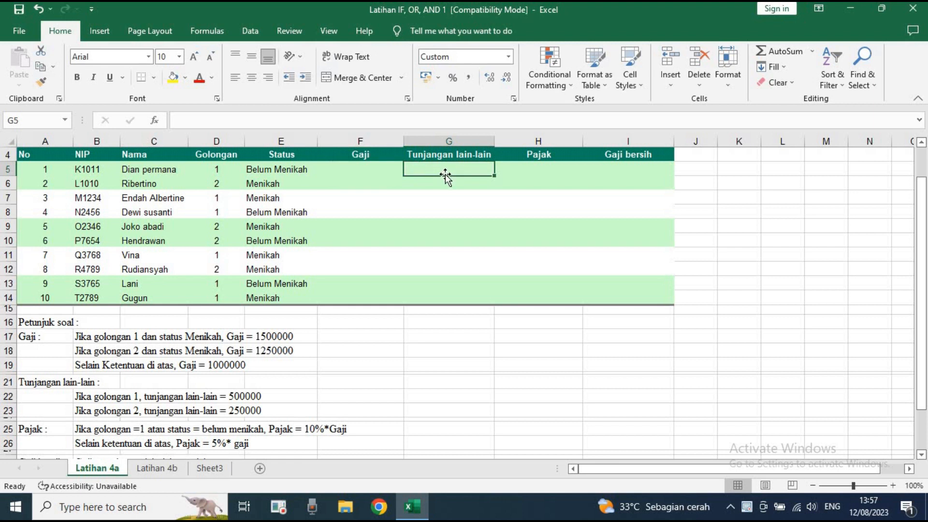
pyautogui.click(545, 169)
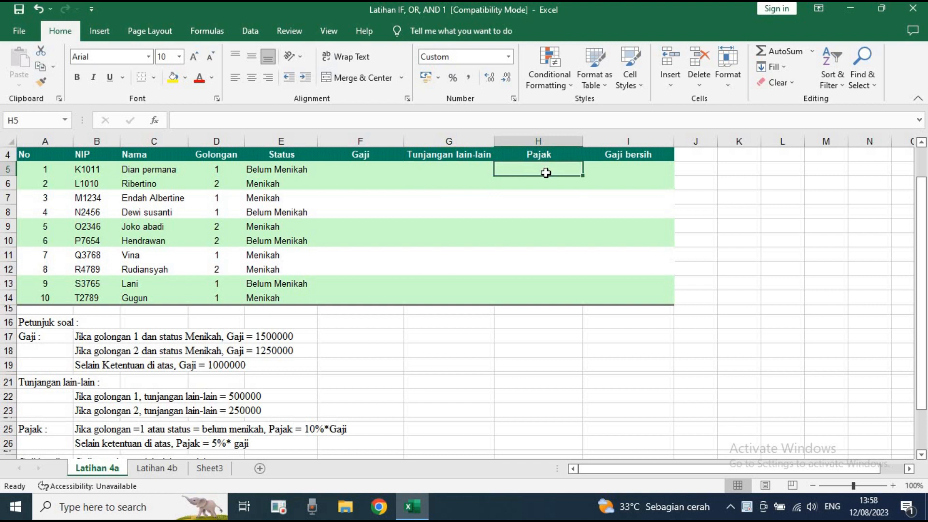
pyautogui.click(615, 174)
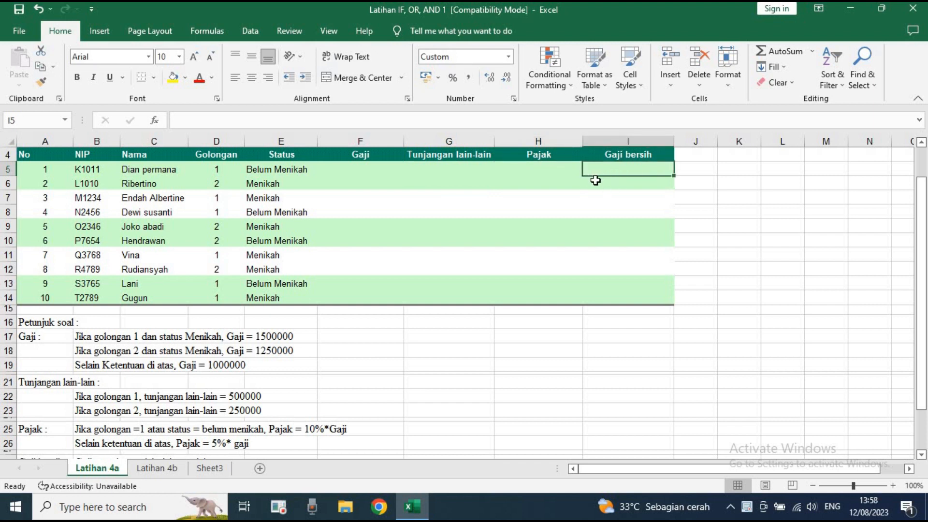
pyautogui.click(551, 185)
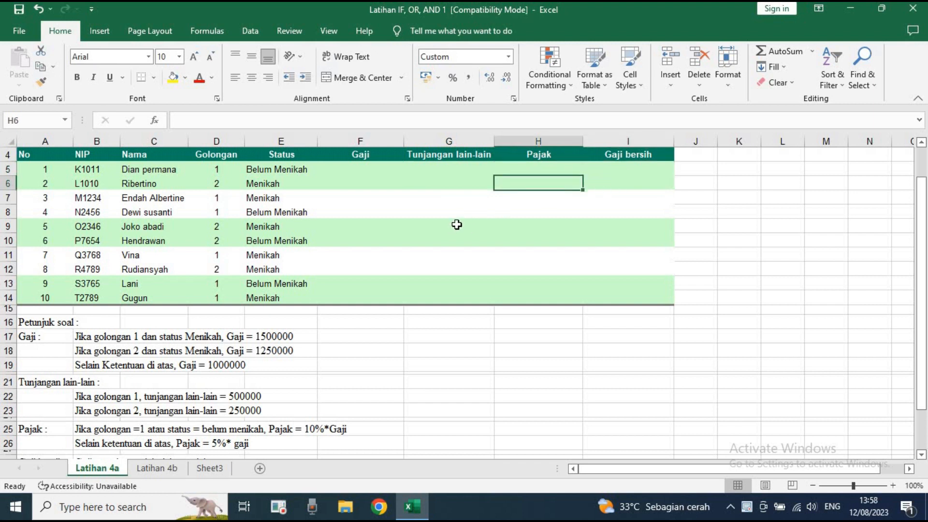
# Step: Read the Gaji rules based on golongan and status in the instructions below the table
pyautogui.click(357, 170)
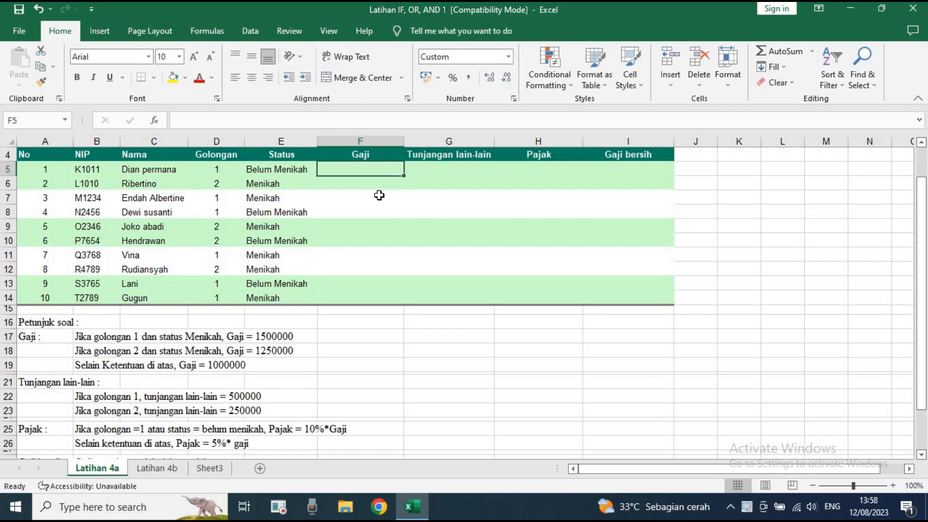
pyautogui.click(81, 350)
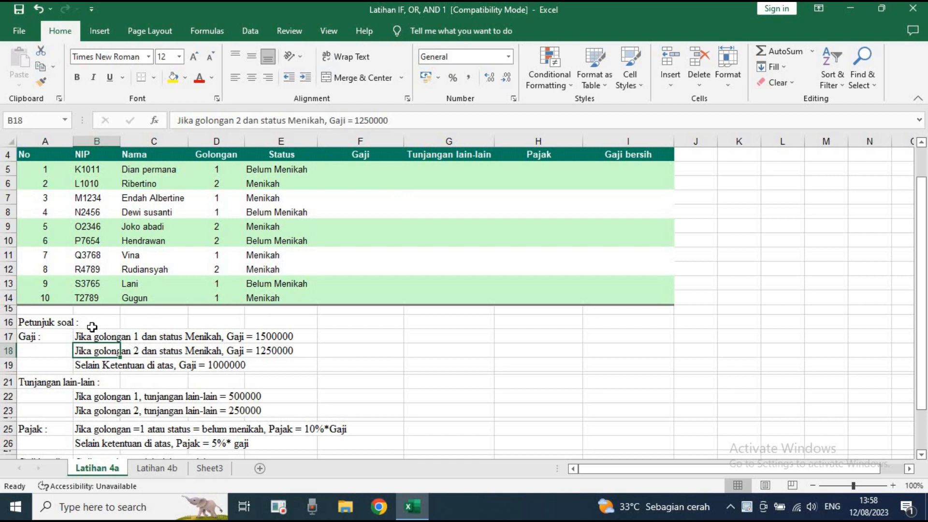
pyautogui.click(63, 340)
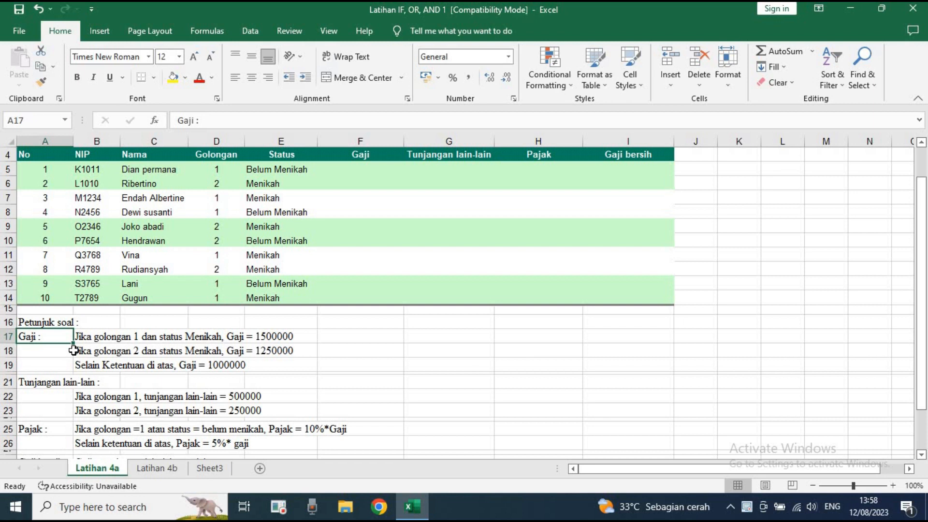
pyautogui.click(92, 352)
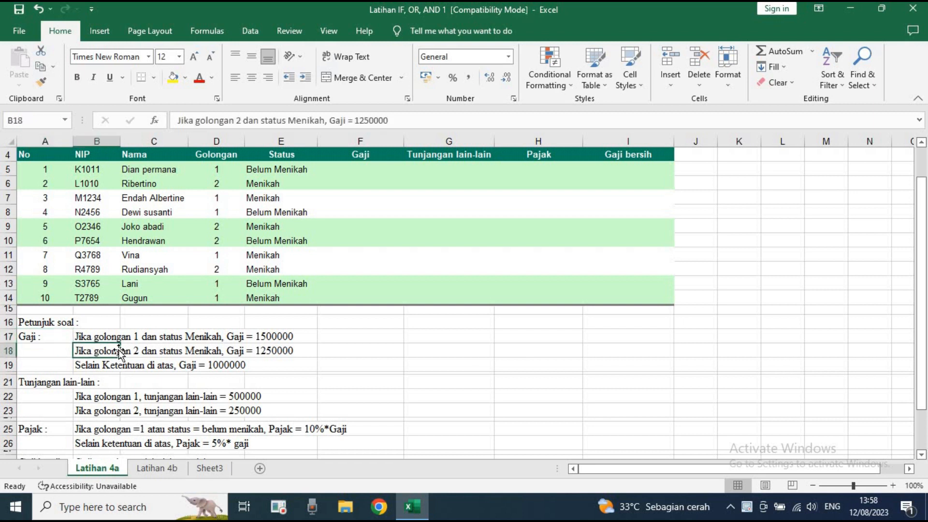
pyautogui.click(139, 348)
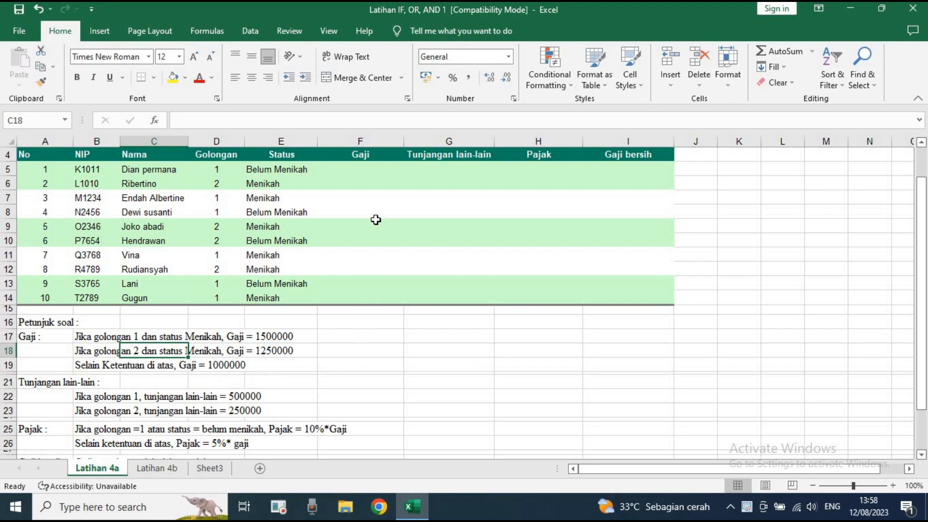
# Step: In cell F5, begin an IF formula with an AND test whose first condition is D5=1
pyautogui.click(373, 166)
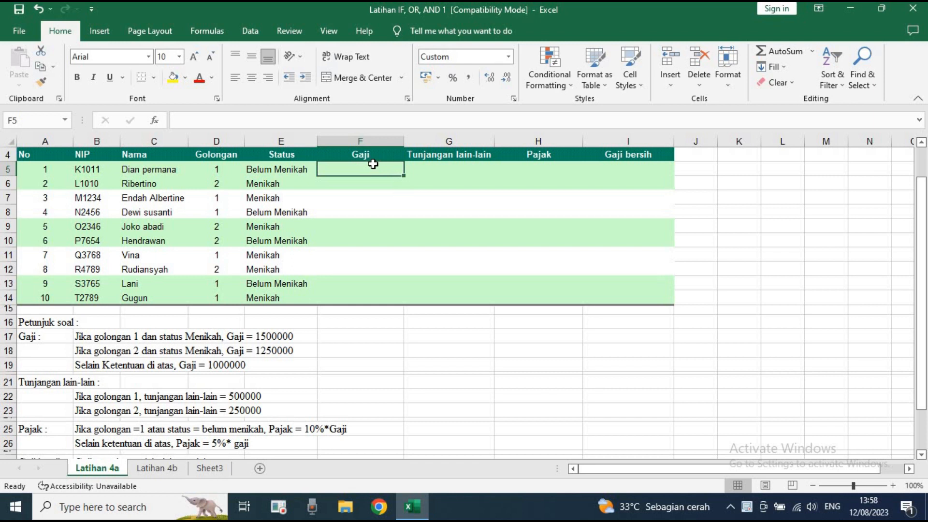
pyautogui.write('=')
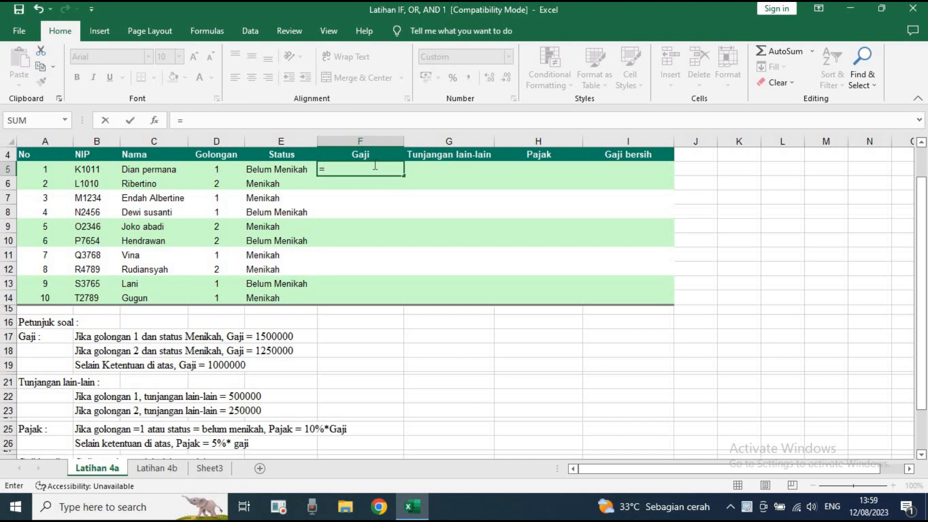
pyautogui.write('if')
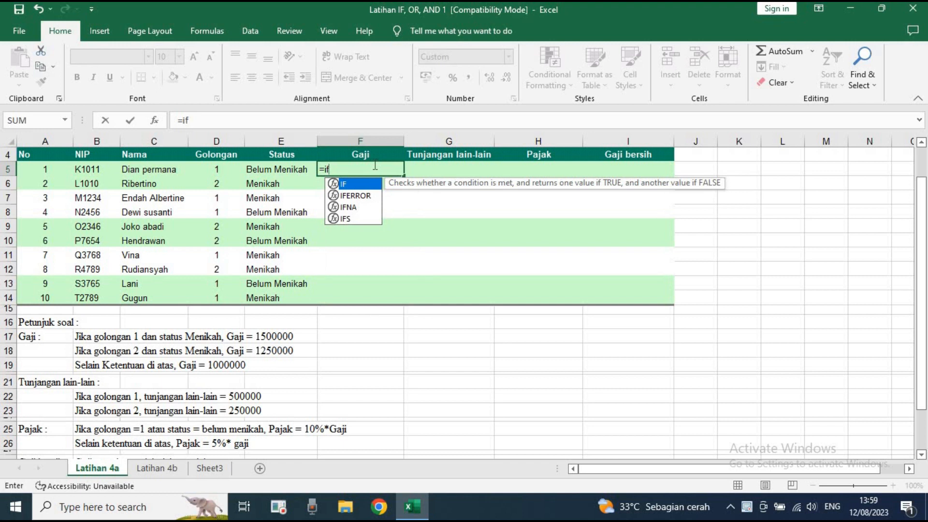
pyautogui.press('BackSpace')
pyautogui.press('BackSpace')
pyautogui.write('ID')
pyautogui.press('BackSpace')
pyautogui.write('F(')
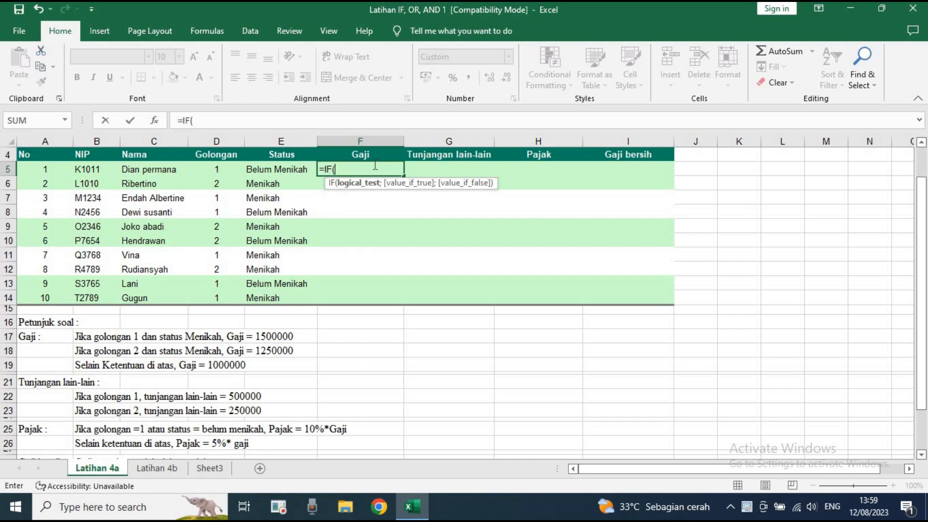
pyautogui.write('AND')
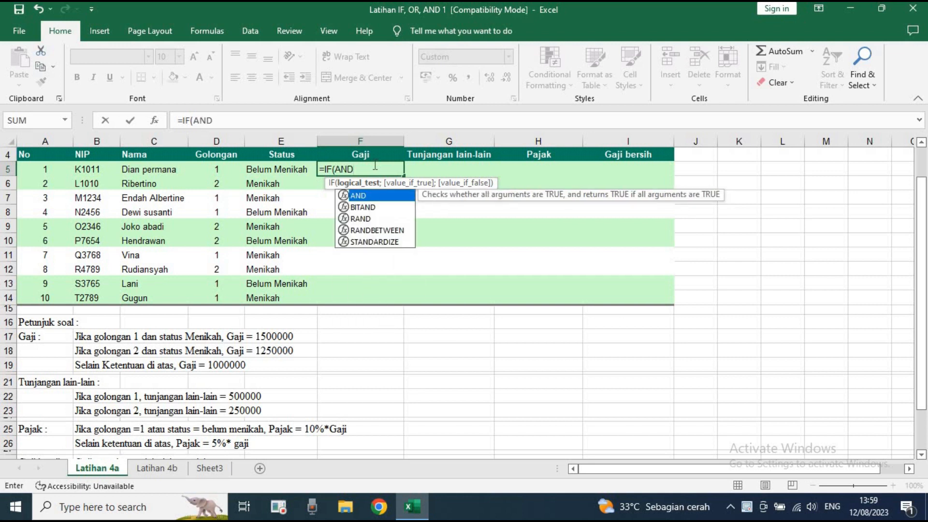
pyautogui.write('(')
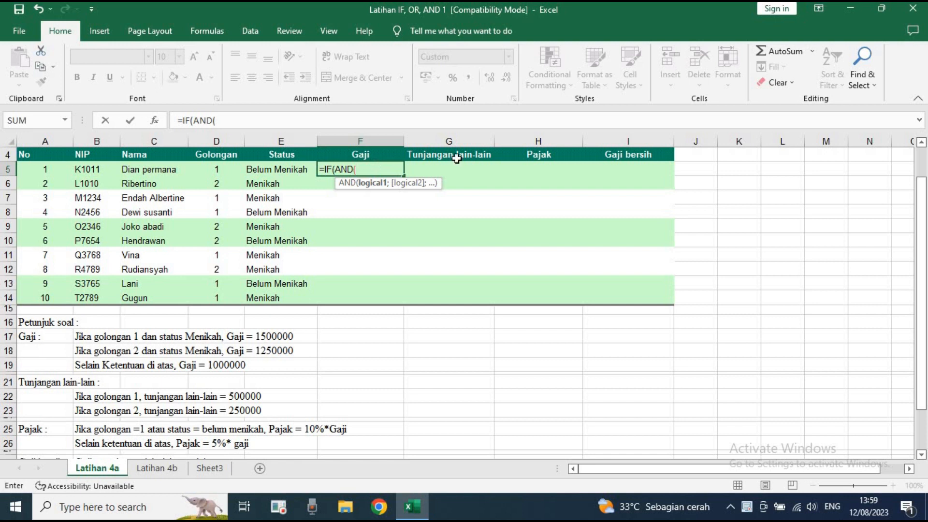
pyautogui.click(215, 169)
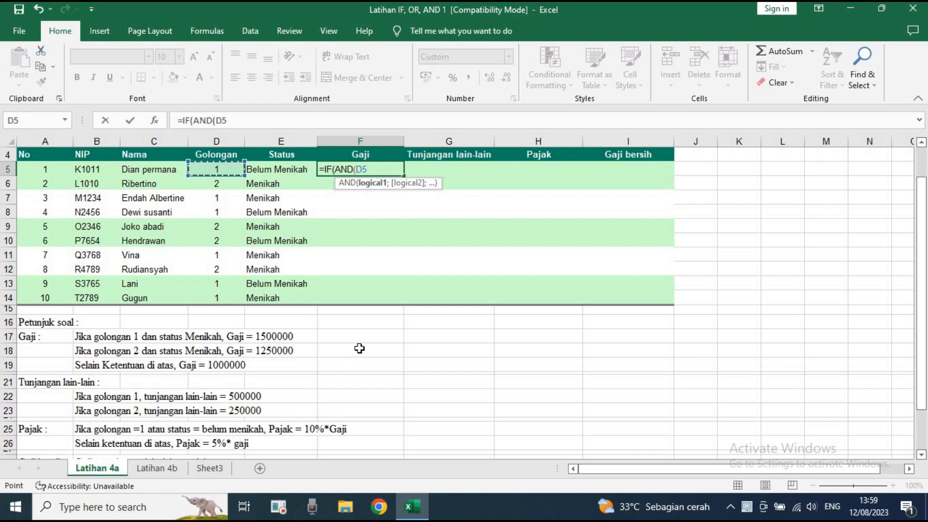
pyautogui.write('=1')
pyautogui.write(';')
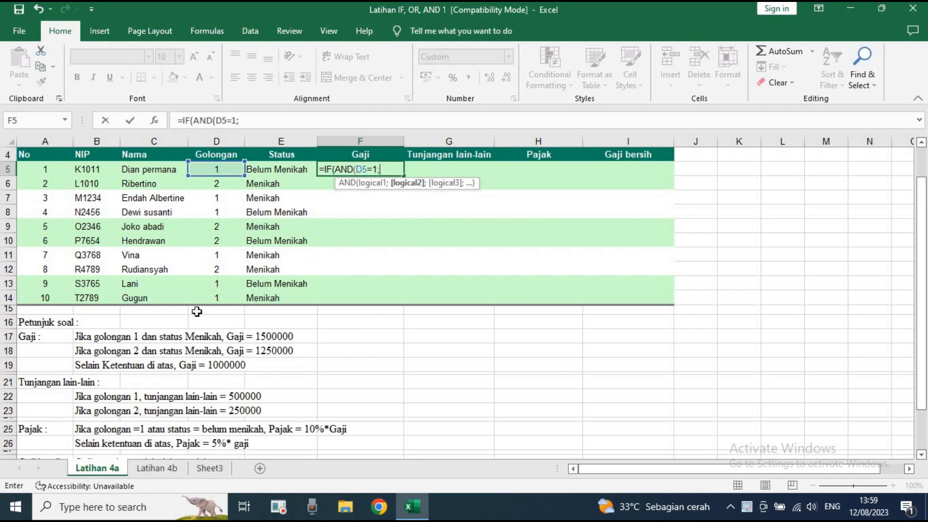
# Step: Complete the AND test with the condition E5="MENIKAH" and set 1500000 as the value if true
pyautogui.click(285, 173)
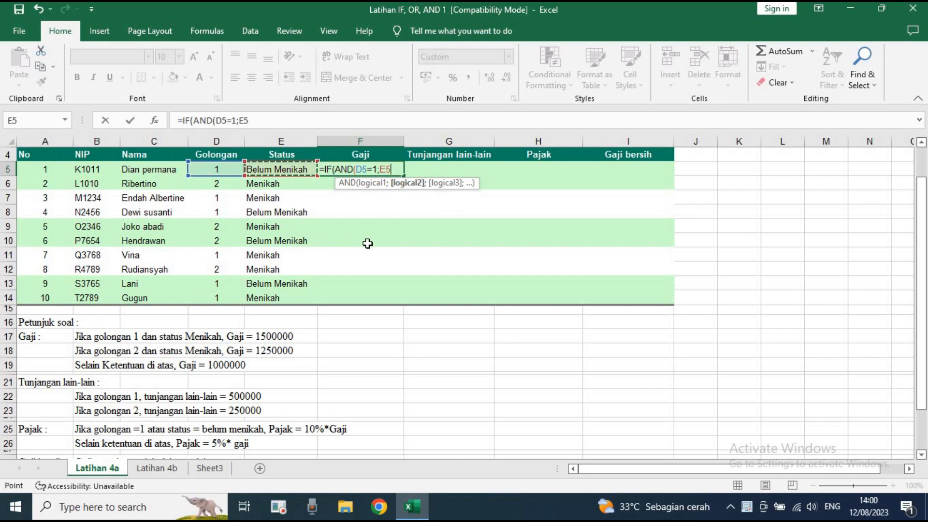
pyautogui.write('="MENIK')
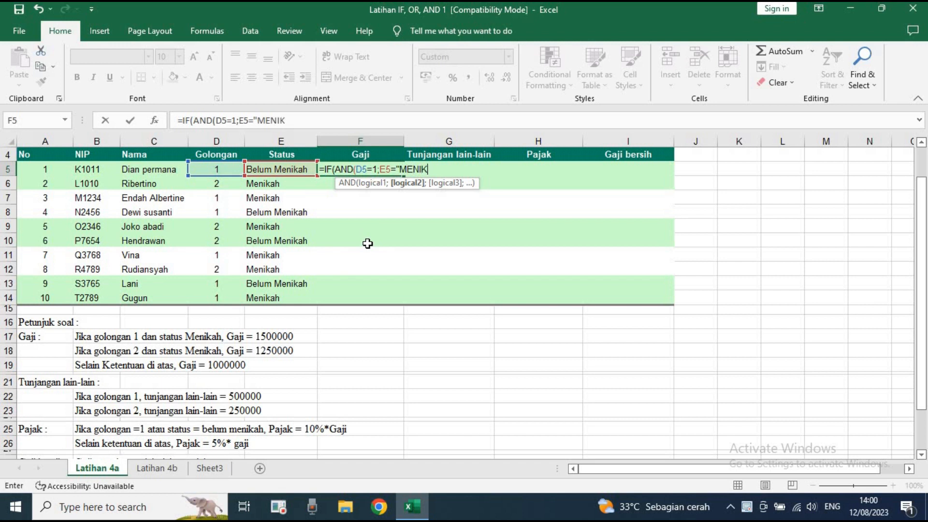
pyautogui.write('AH");')
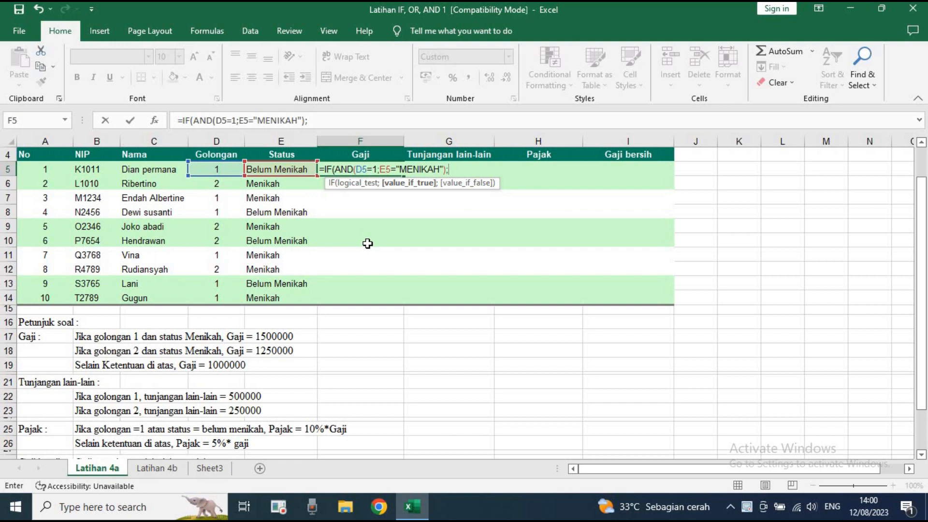
pyautogui.write('1500000')
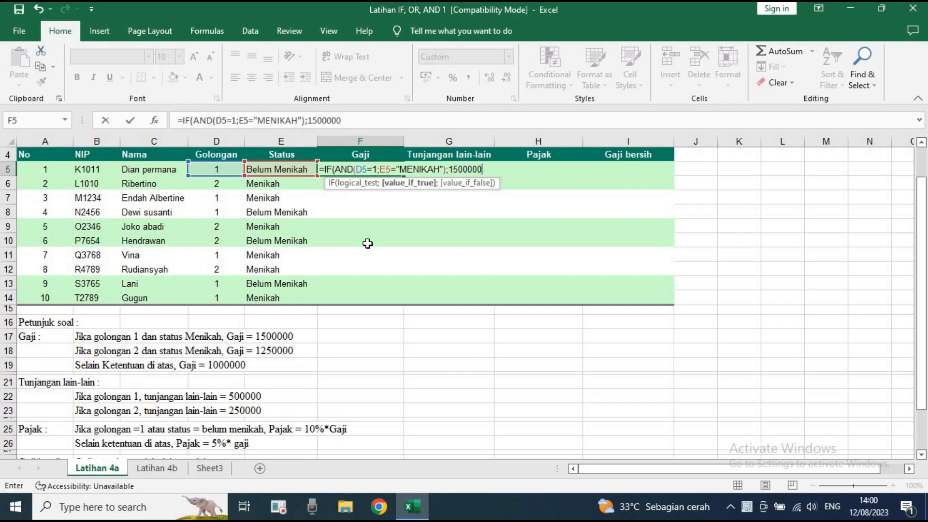
pyautogui.write(';')
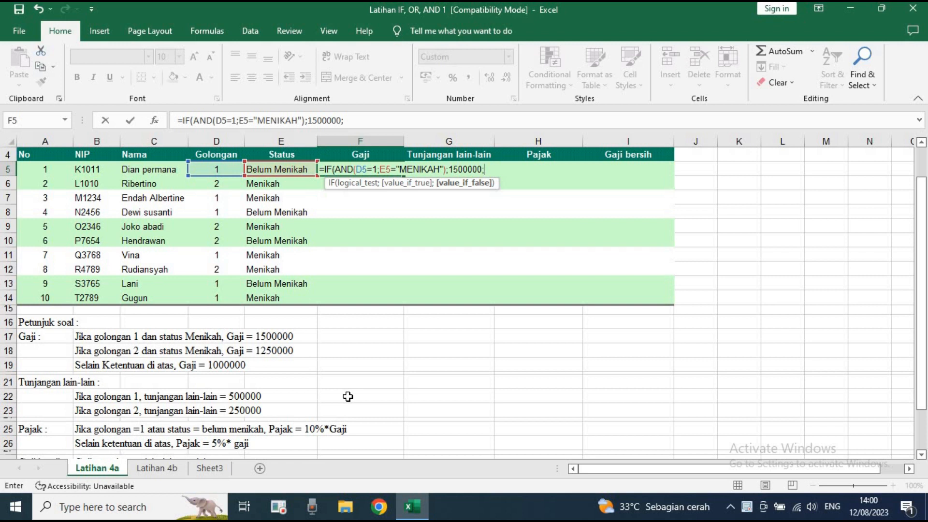
# Step: Nest a second IF as the value if false, testing AND(D5=2;E5="MENIKAH")
pyautogui.write('IF(')
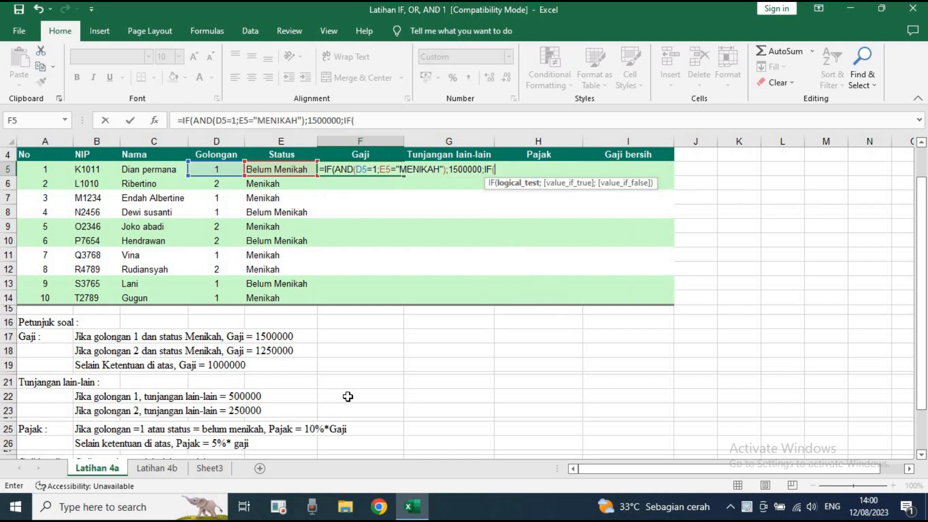
pyautogui.write('AND')
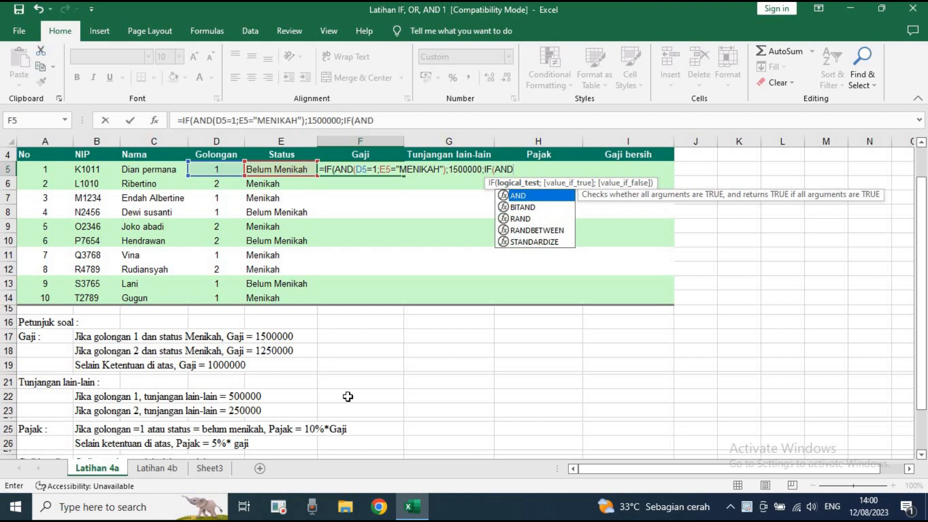
pyautogui.write('(')
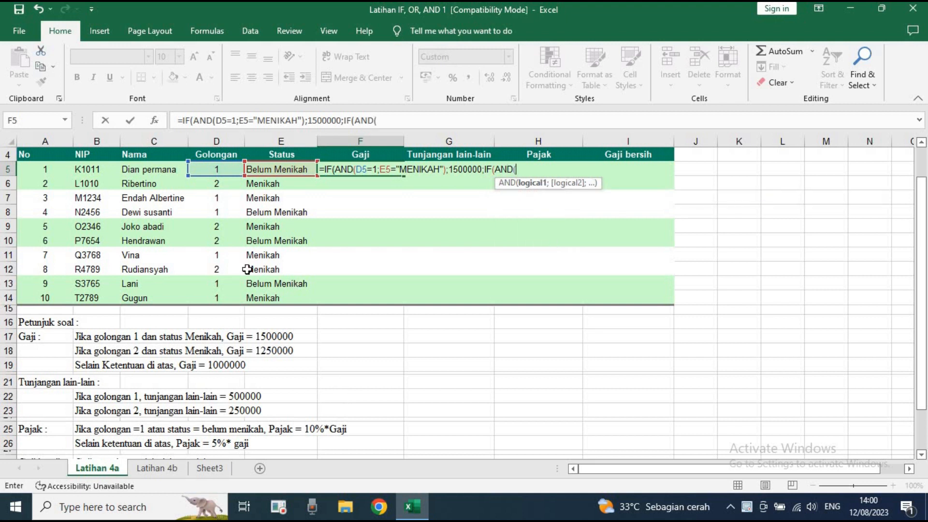
pyautogui.click(219, 170)
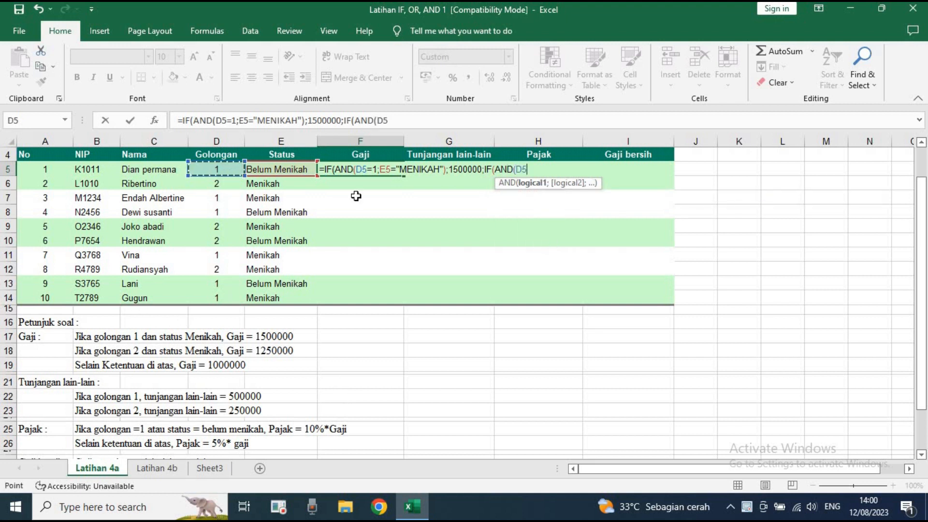
pyautogui.write('=2')
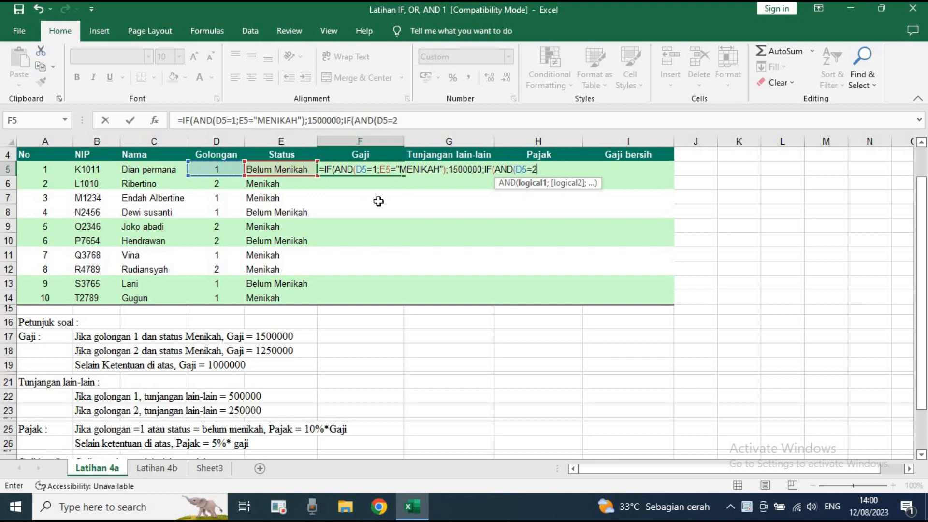
pyautogui.write(';')
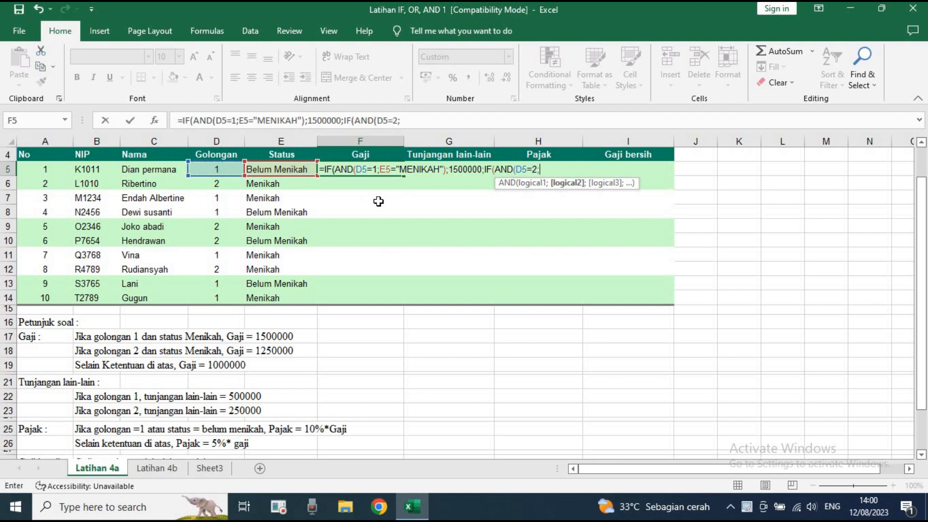
pyautogui.click(280, 170)
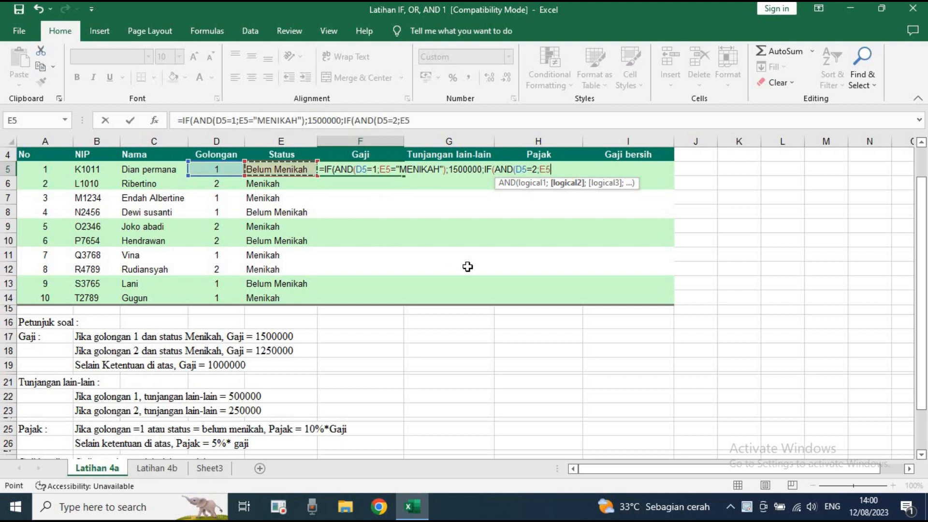
pyautogui.write('="MENIKAH"')
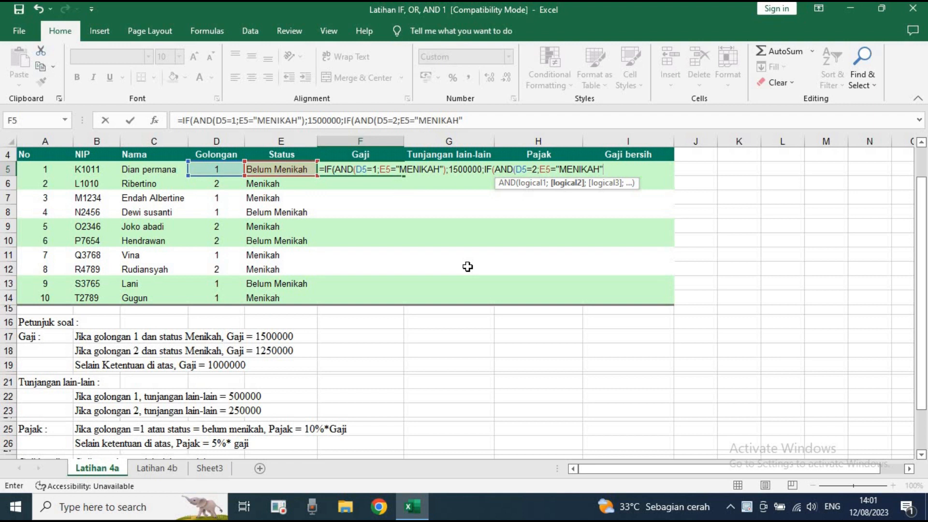
pyautogui.write(');')
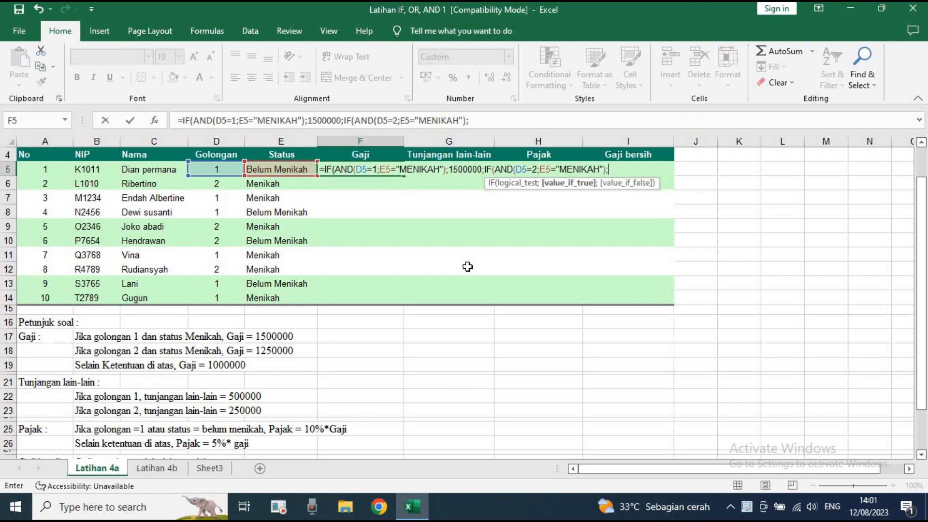
# Step: Complete the nested IF with 1250000 if true and 1000000 if false, and fill the Gaji formula down to F14
pyautogui.write('1250000')
pyautogui.write(';')
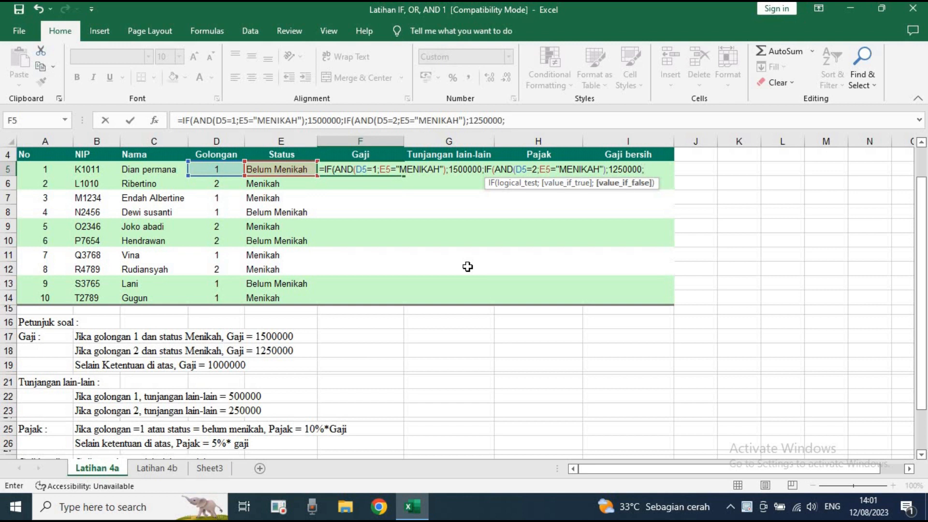
pyautogui.write('1000000')
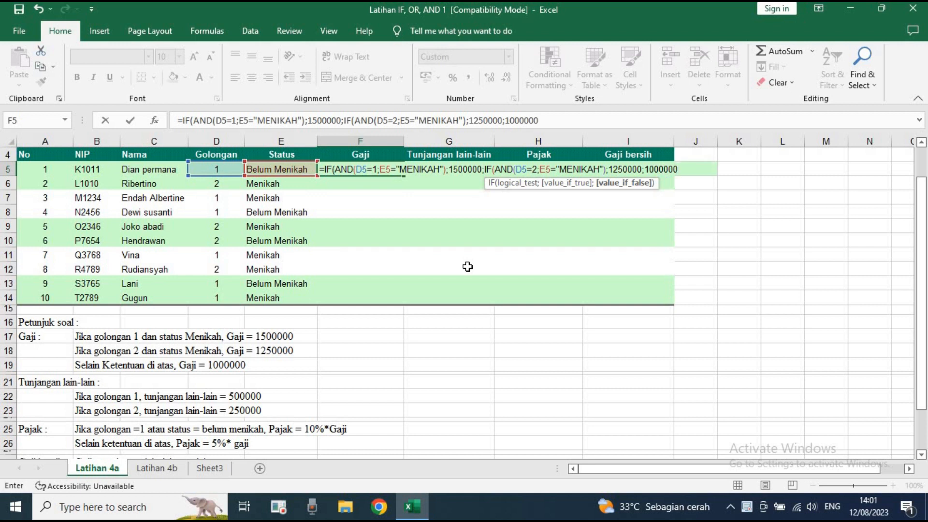
pyautogui.write(')')
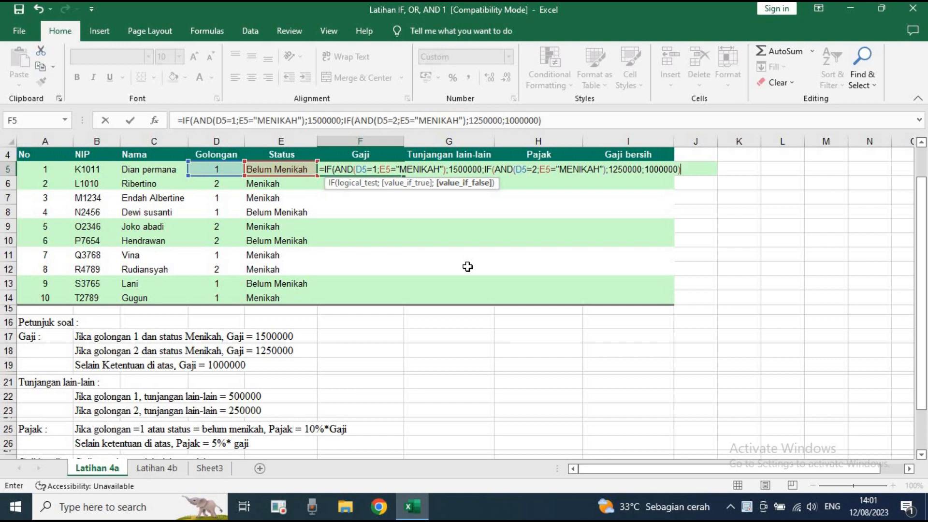
pyautogui.write(')')
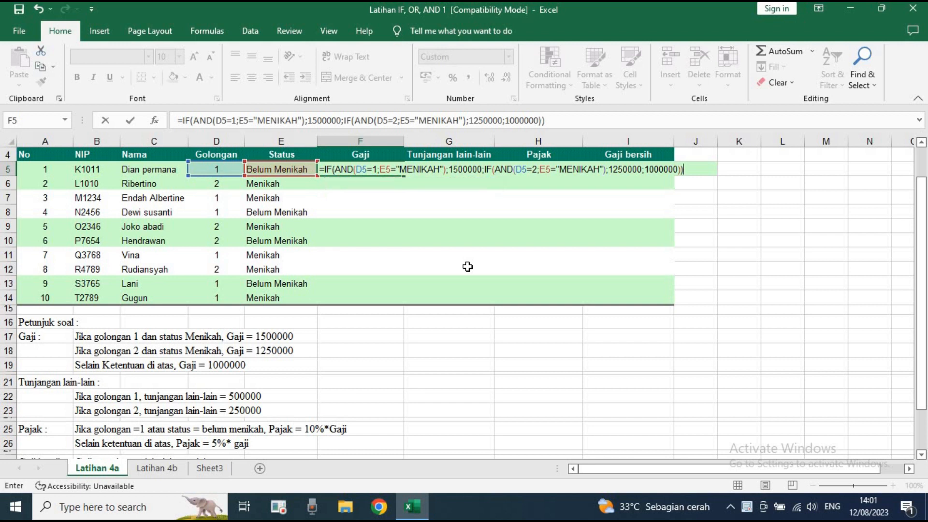
pyautogui.press('Return')
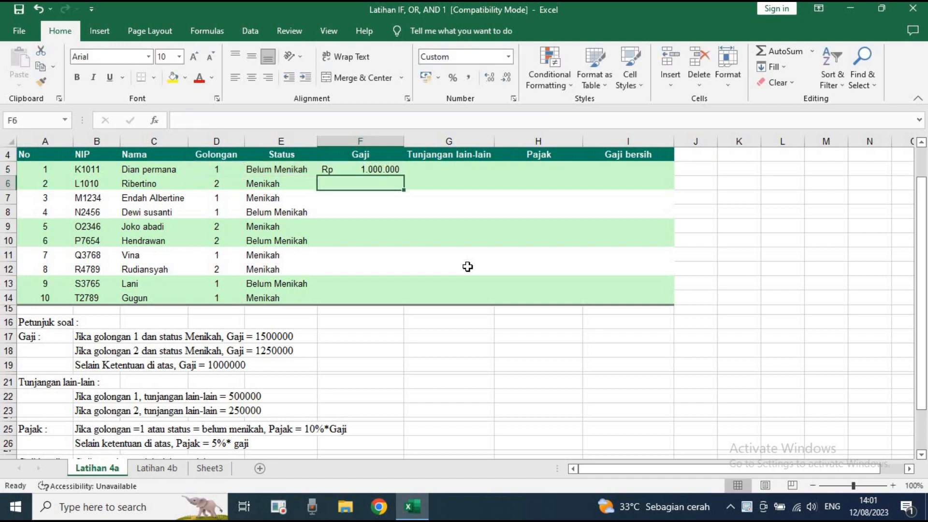
pyautogui.click(363, 170)
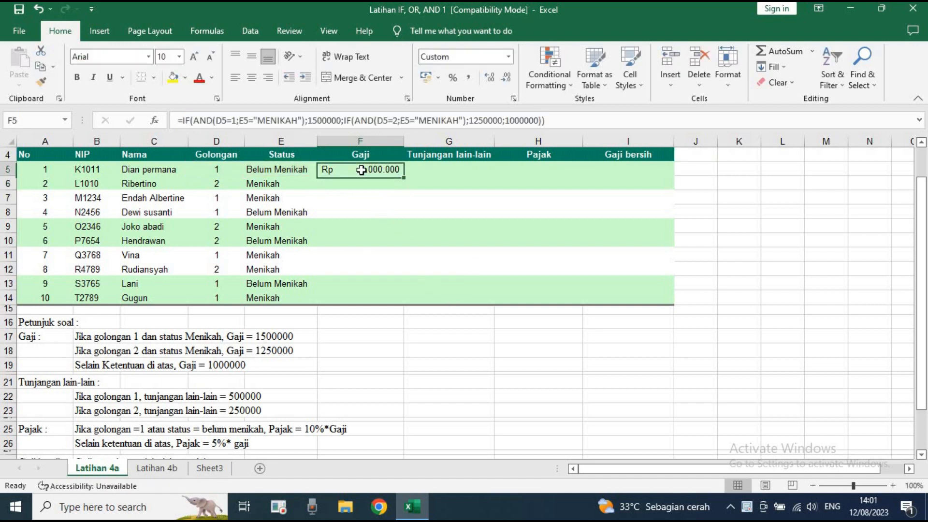
pyautogui.doubleClick(400, 170)
# Step: Check the first employee's golongan, status and Gaji result against the Gaji rules below the table
pyautogui.click(274, 193)
pyautogui.click(345, 169)
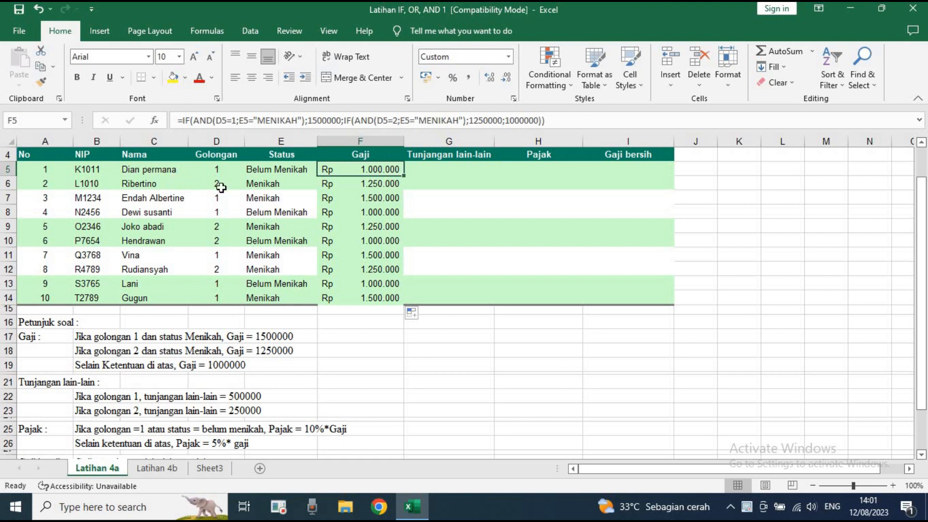
pyautogui.click(233, 169)
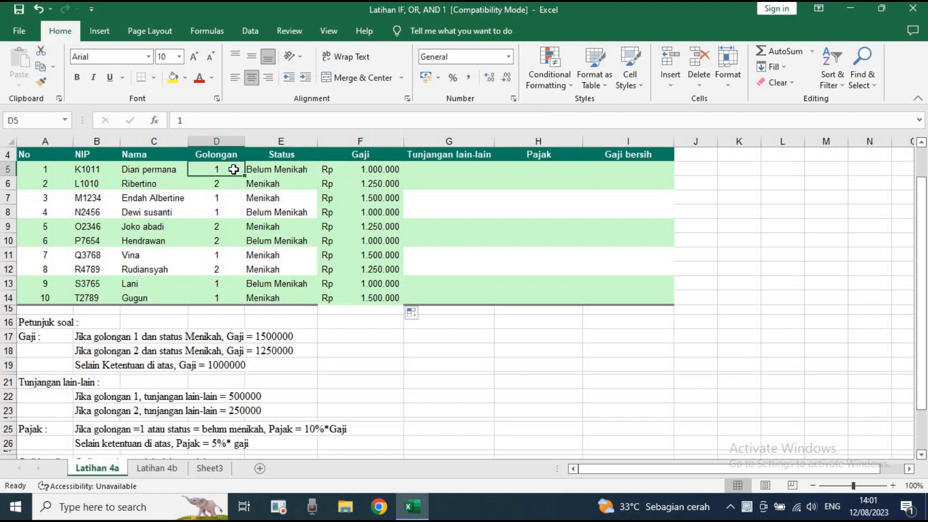
pyautogui.click(296, 170)
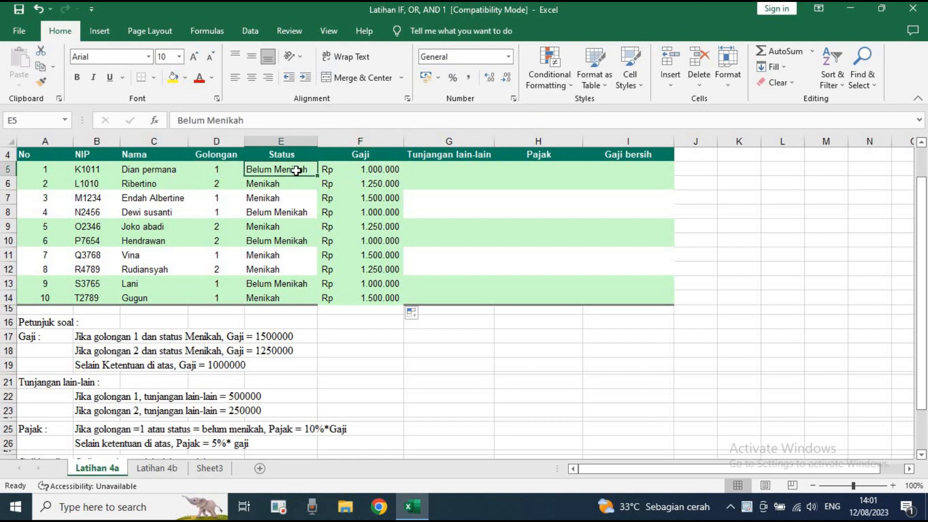
pyautogui.click(356, 170)
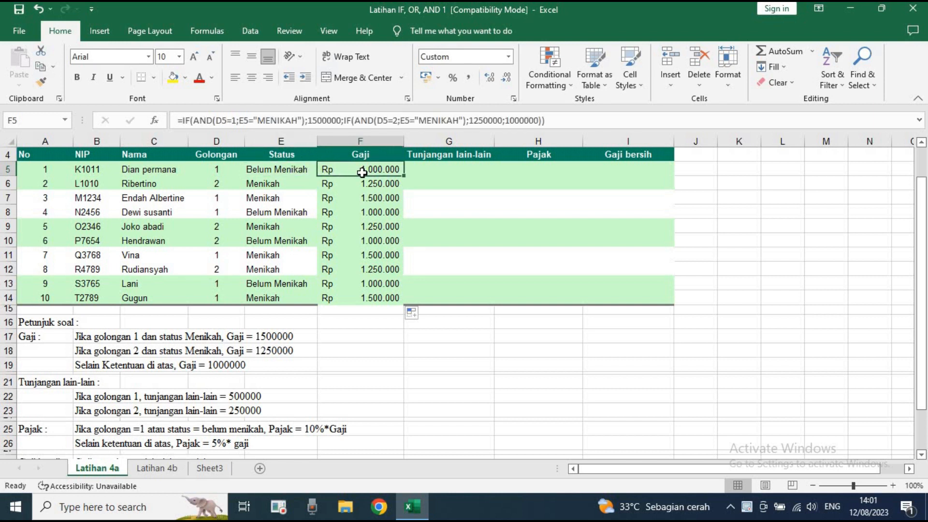
pyautogui.click(246, 170)
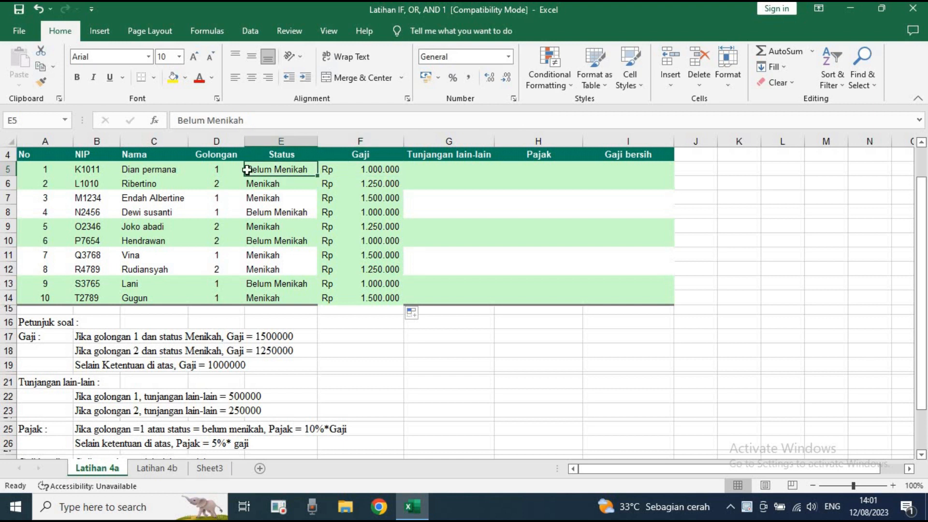
pyautogui.click(227, 164)
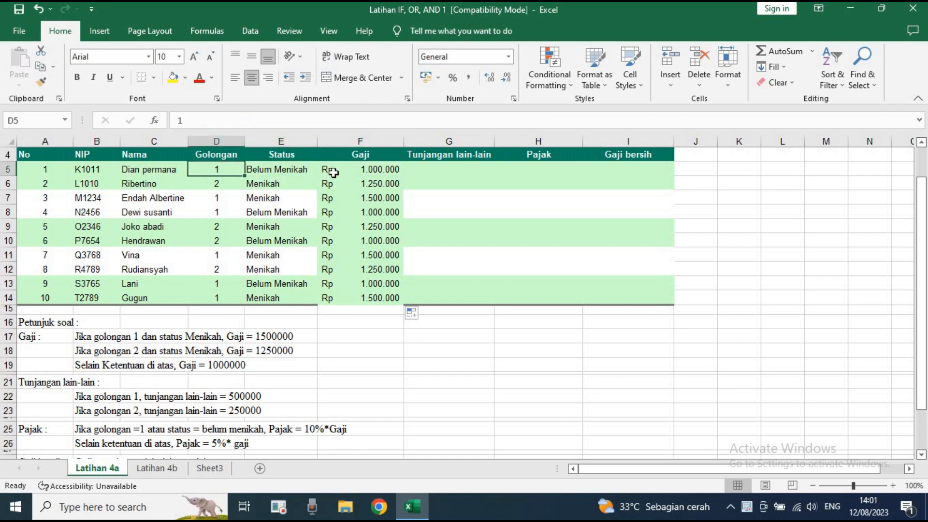
pyautogui.click(359, 174)
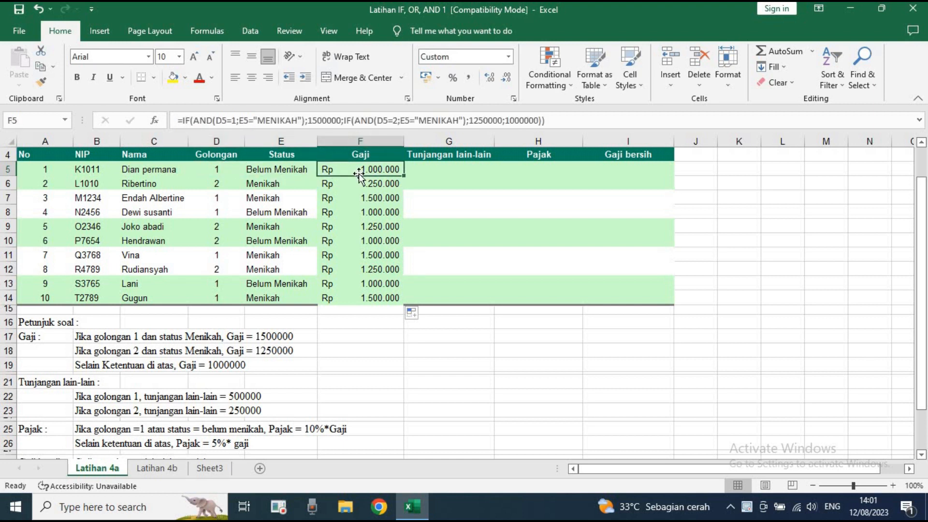
pyautogui.click(110, 339)
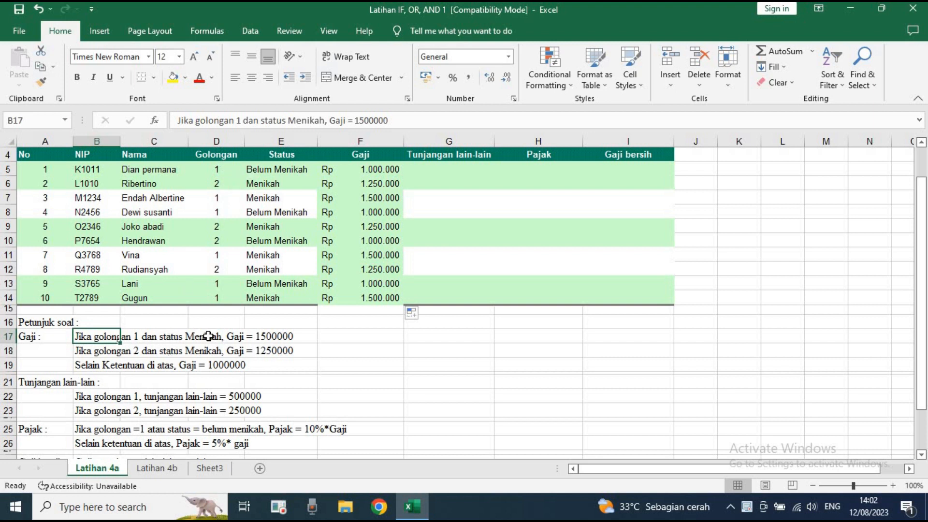
pyautogui.click(216, 170)
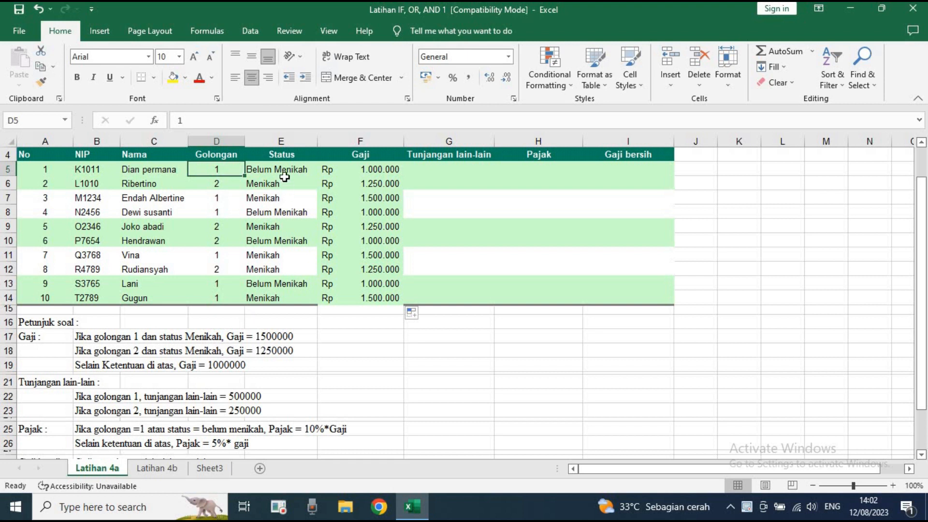
pyautogui.click(261, 173)
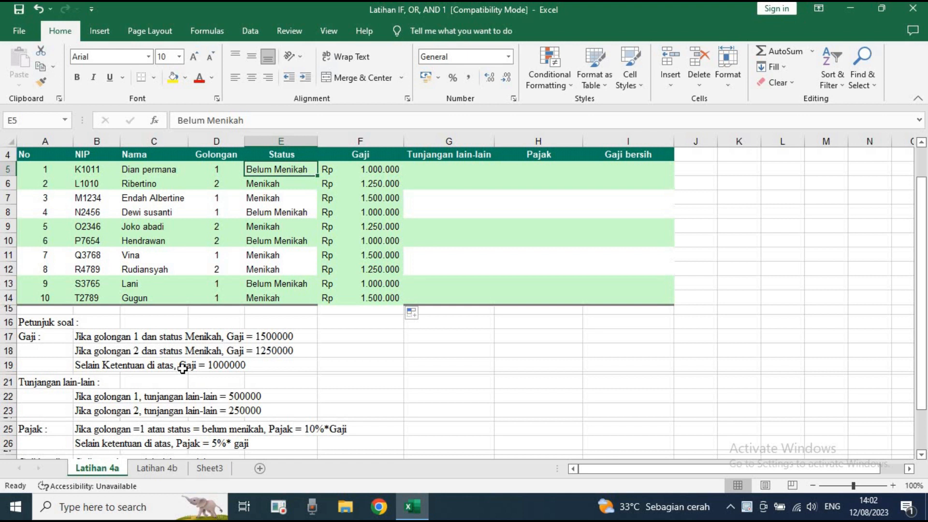
pyautogui.click(381, 271)
pyautogui.click(480, 239)
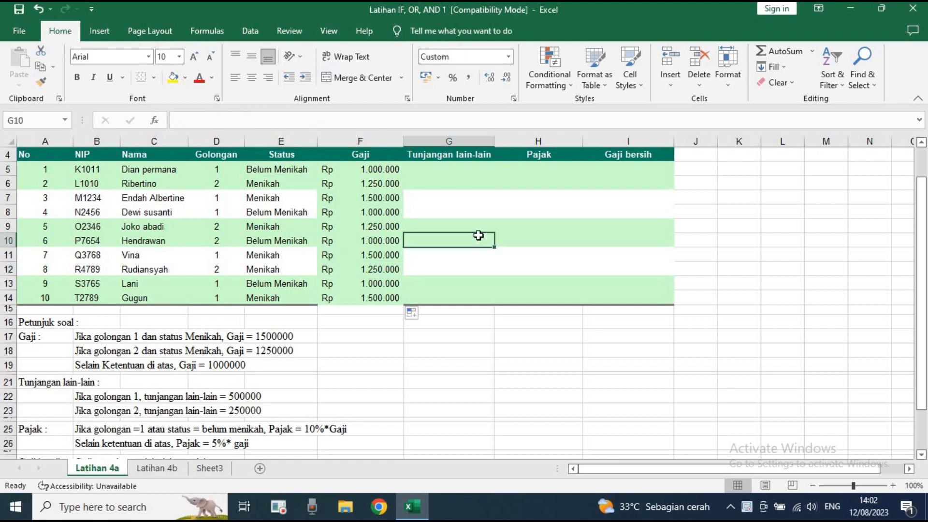
# Step: Start an IF formula in G5 for Tunjangan lain-lain with the condition D5=1
pyautogui.click(416, 172)
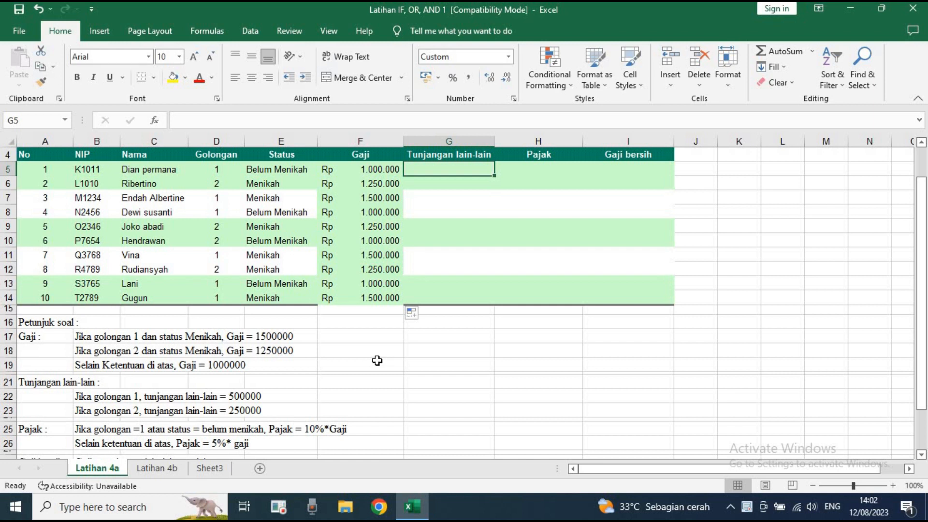
pyautogui.write('=IF')
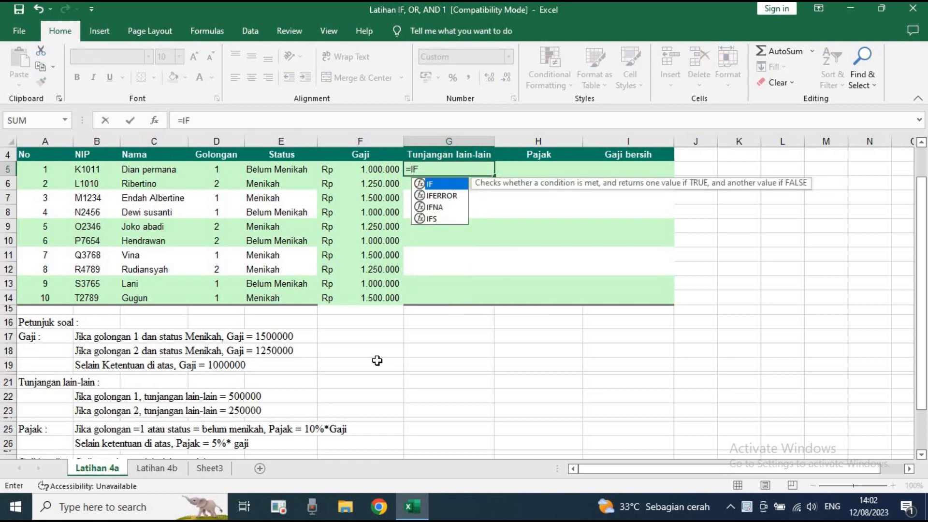
pyautogui.write('(')
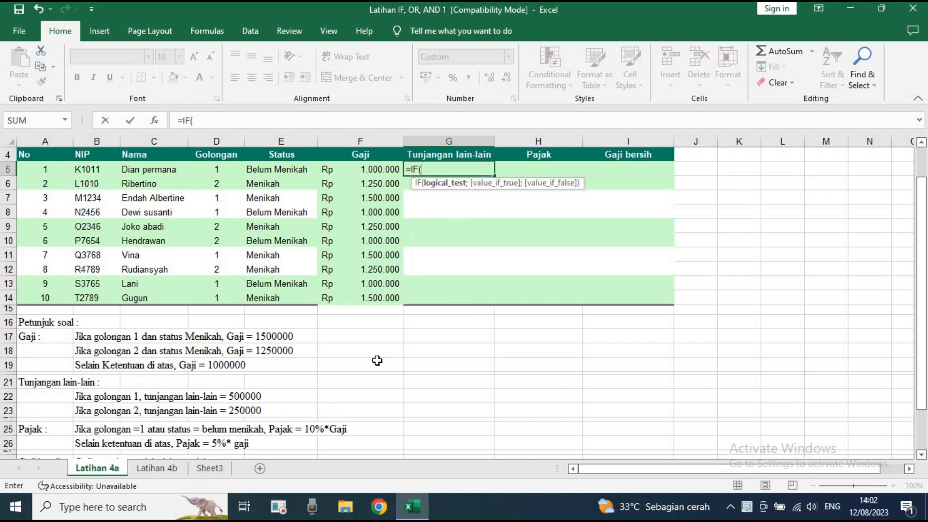
pyautogui.click(208, 169)
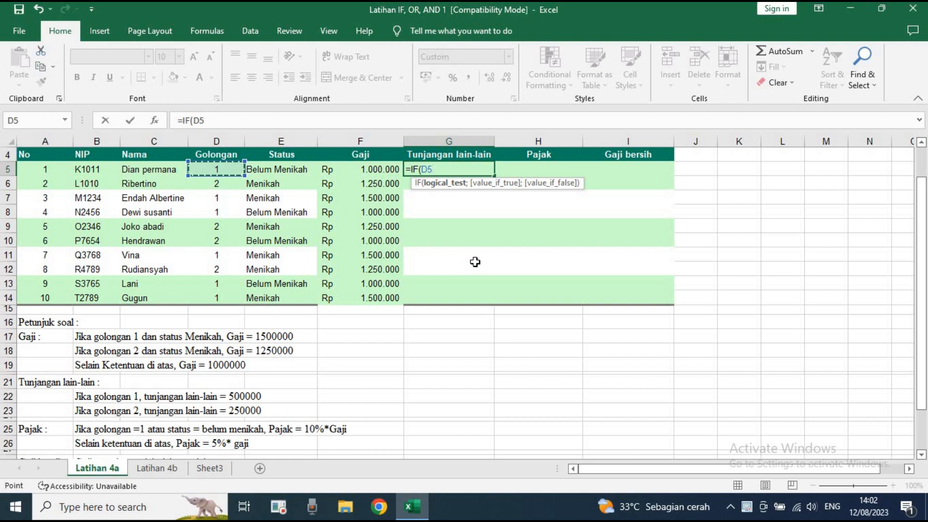
pyautogui.write(';')
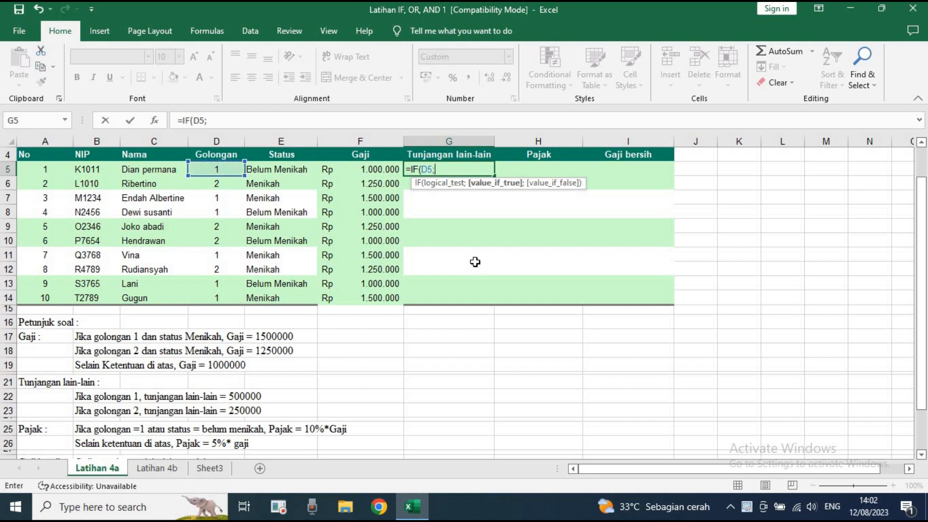
pyautogui.press('BackSpace')
pyautogui.write('=')
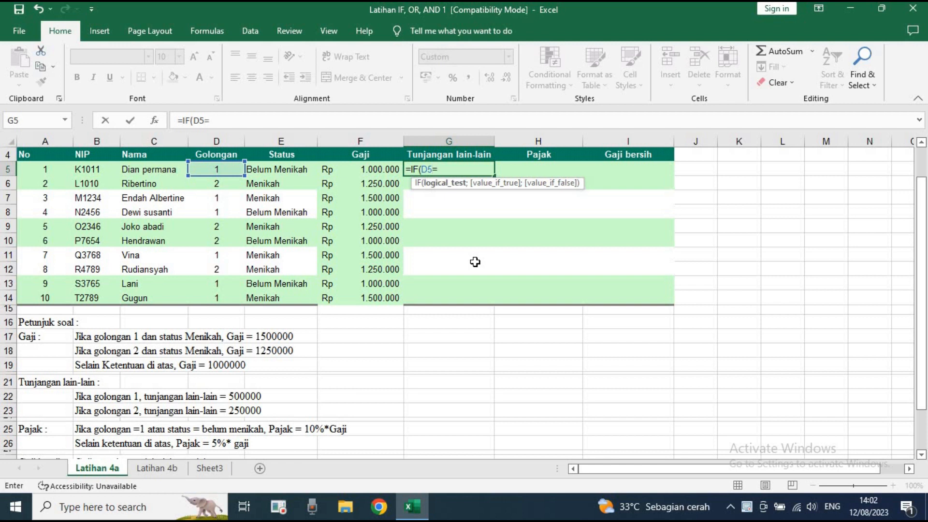
pyautogui.write('1;')
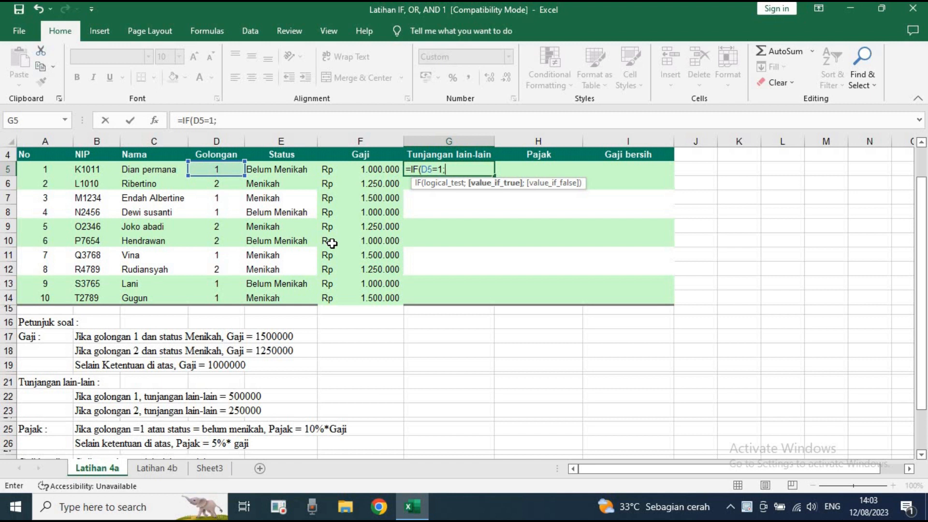
# Step: Complete the IF with 500000 if true and 250000 if false, and fill the Tunjangan lain-lain formula down to G14
pyautogui.write('500000')
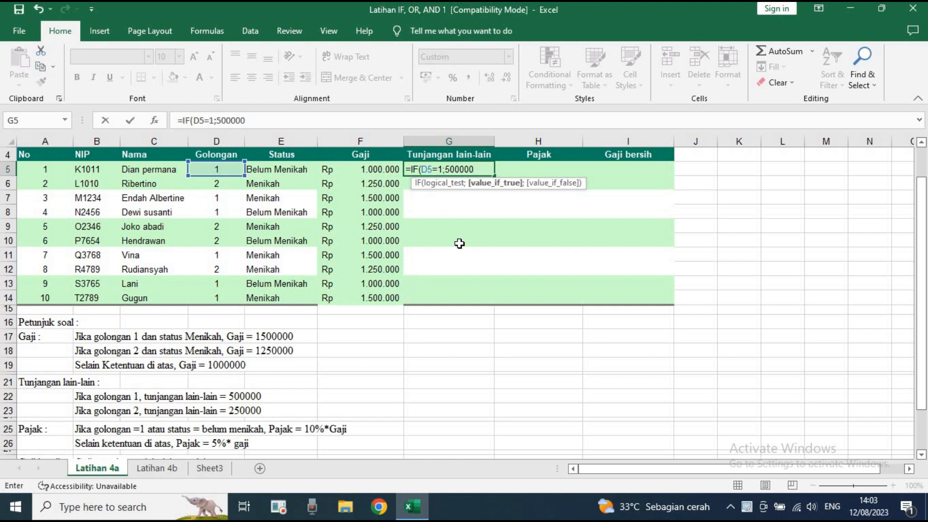
pyautogui.write(';250')
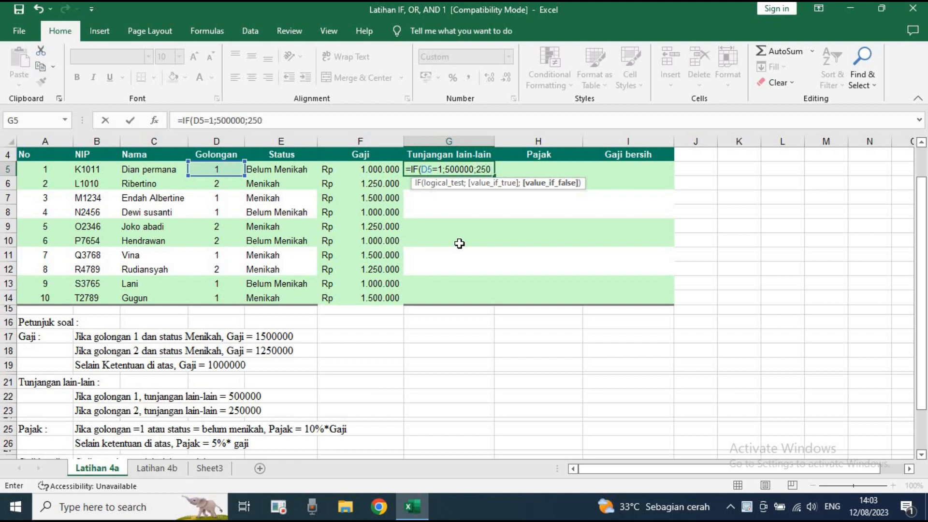
pyautogui.write('000)')
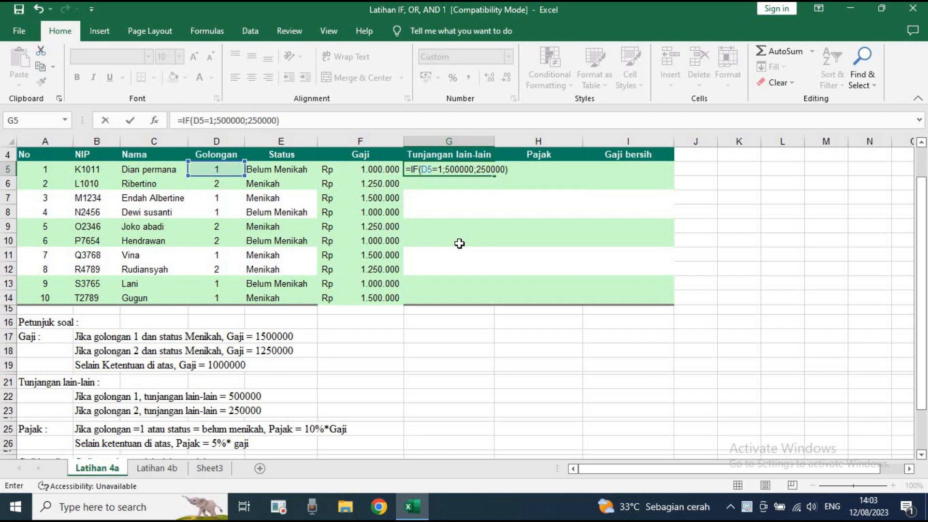
pyautogui.press('Return')
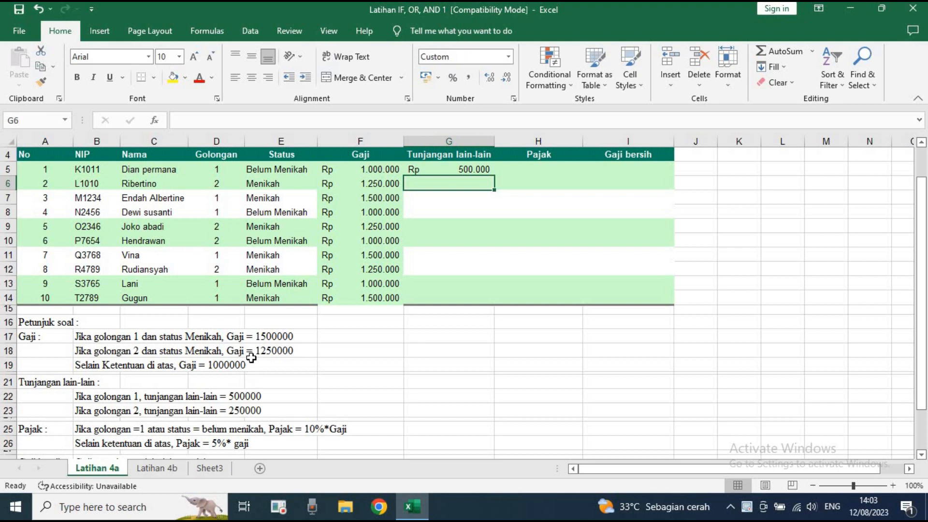
pyautogui.click(165, 410)
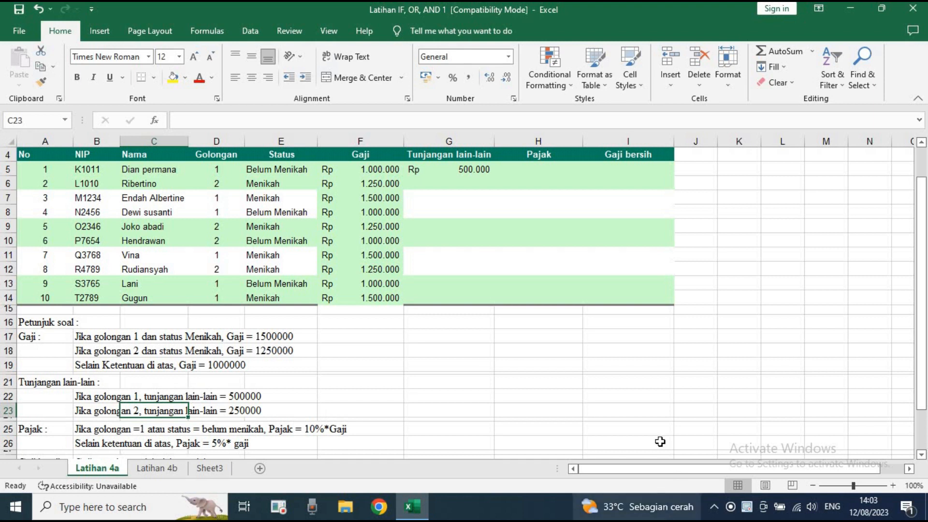
pyautogui.click(487, 170)
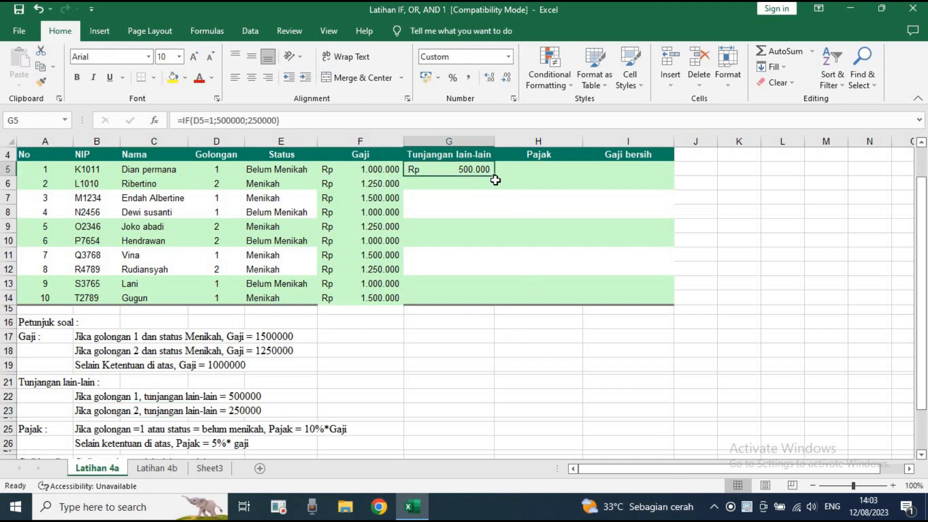
pyautogui.doubleClick(494, 177)
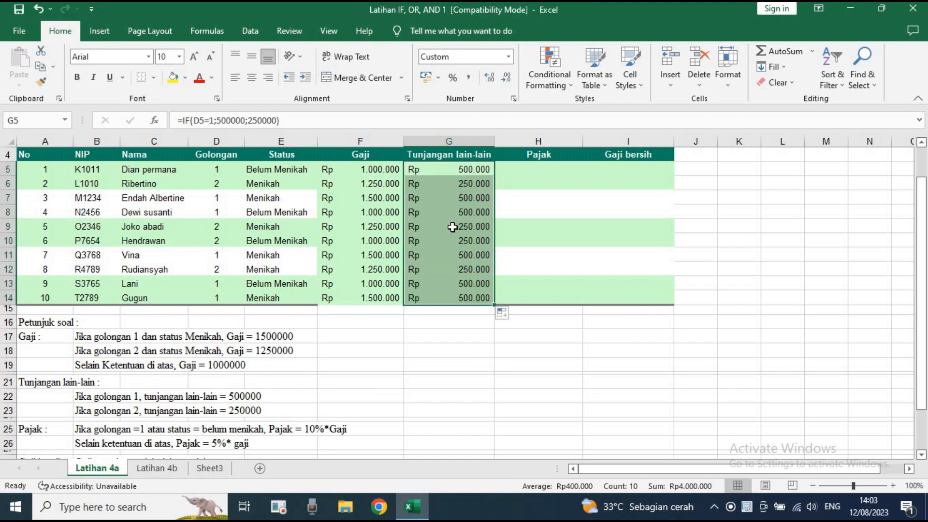
pyautogui.click(467, 169)
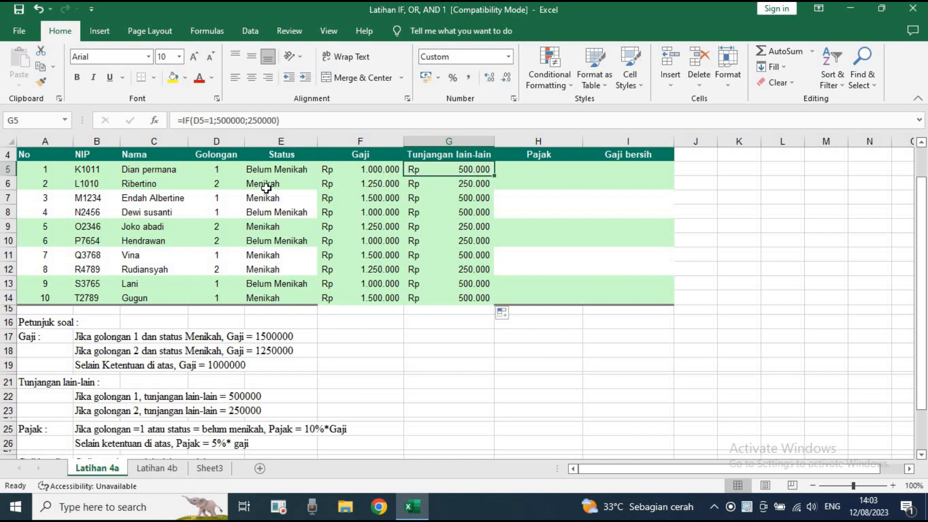
# Step: Start the Pajak formula in H5 as an IF with a nested OR test whose first condition is D5=1
pyautogui.click(535, 186)
pyautogui.click(509, 310)
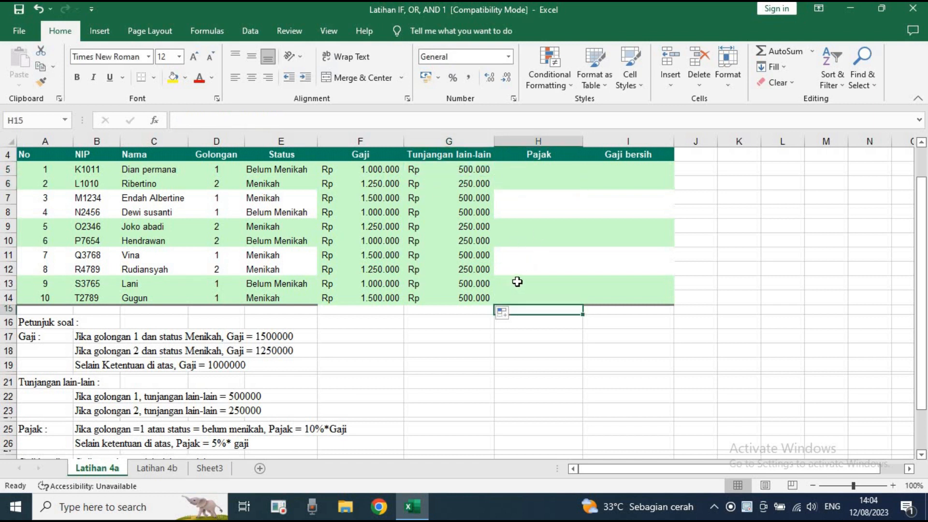
pyautogui.click(550, 166)
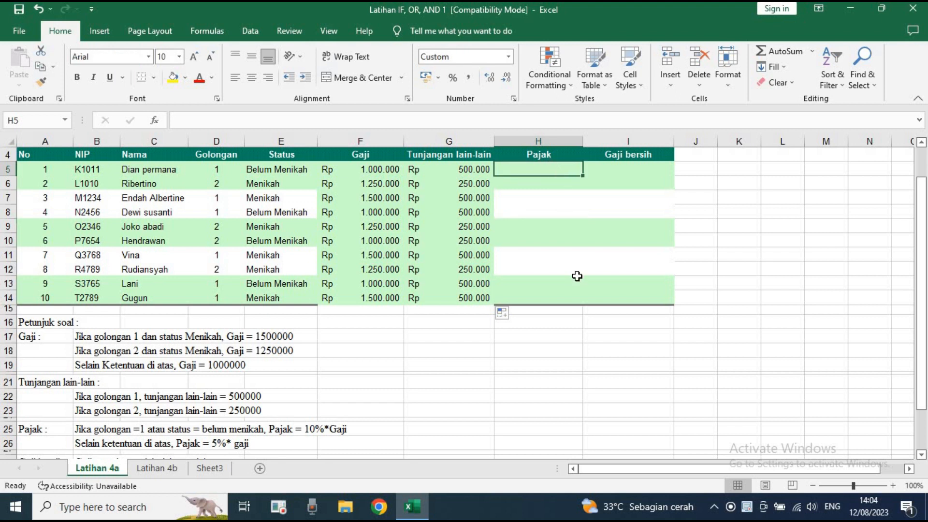
pyautogui.scroll(-1, 577, 276)
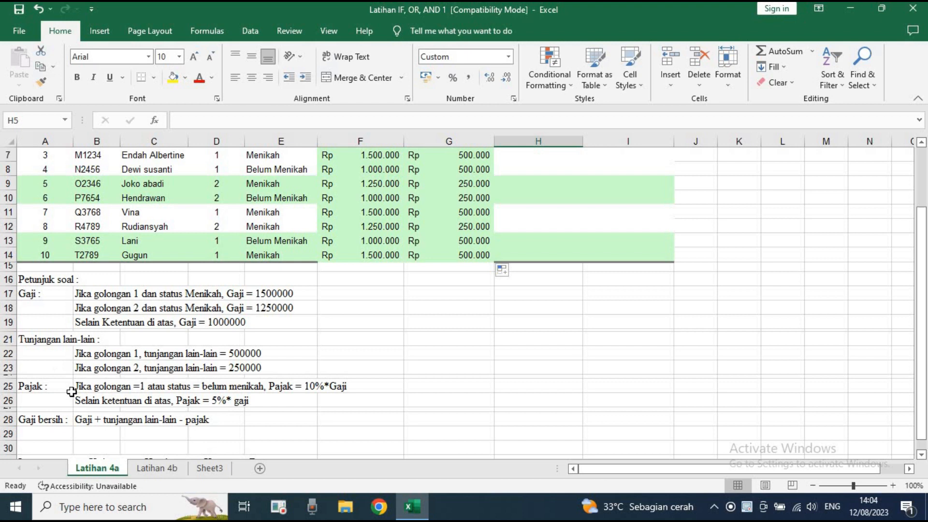
pyautogui.scroll(1, 119, 390)
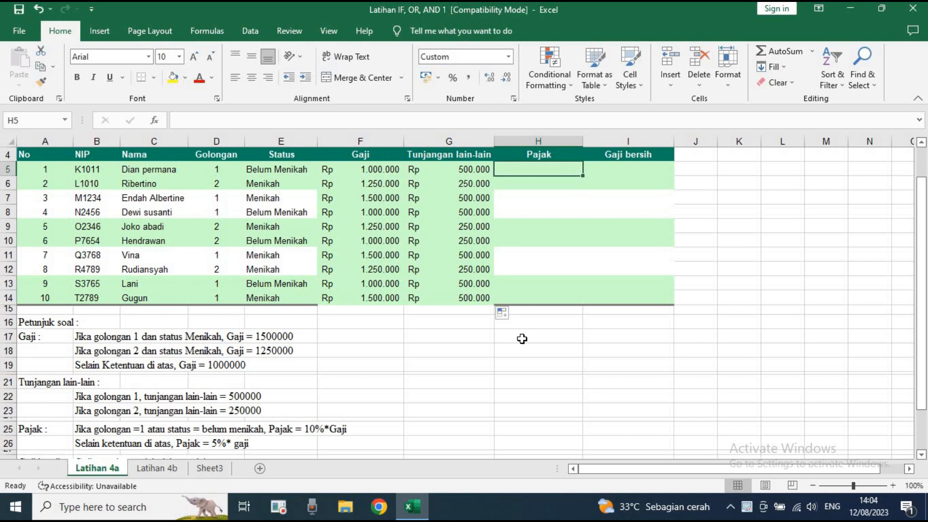
pyautogui.write('=')
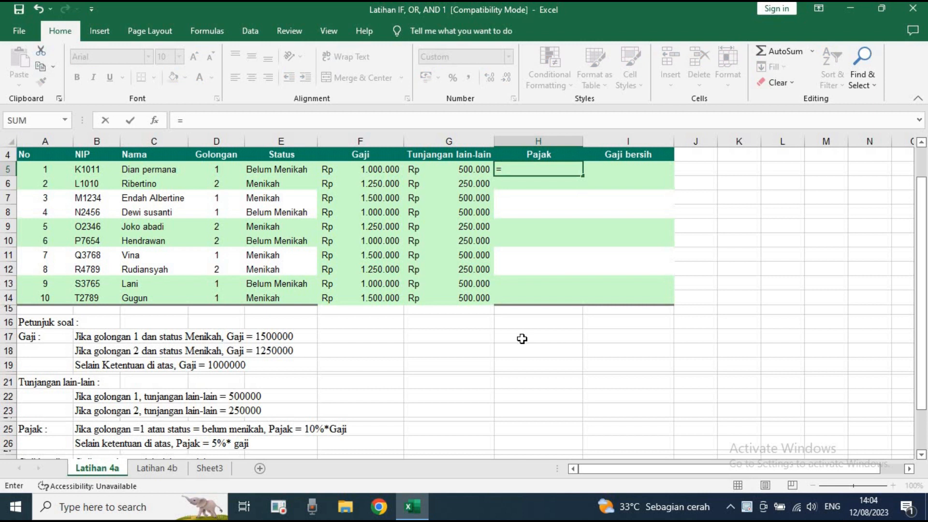
pyautogui.write('IF(')
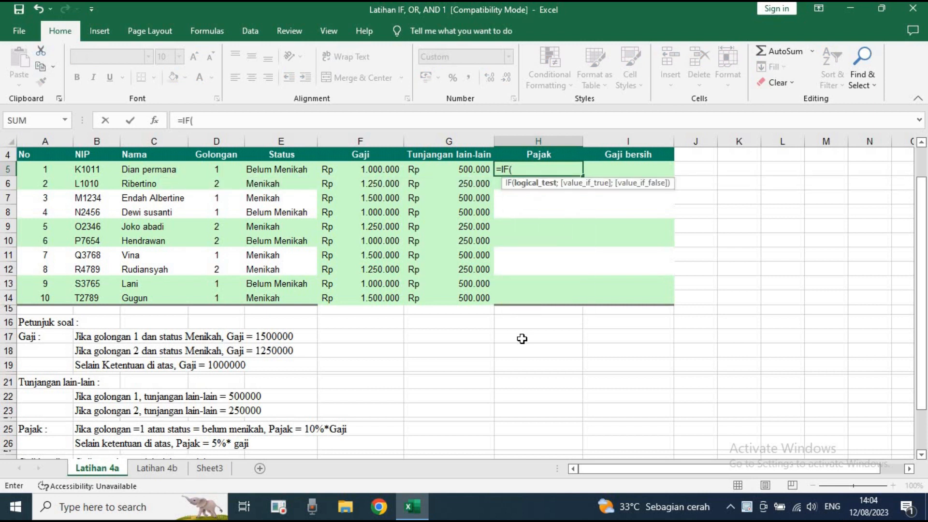
pyautogui.write('OR')
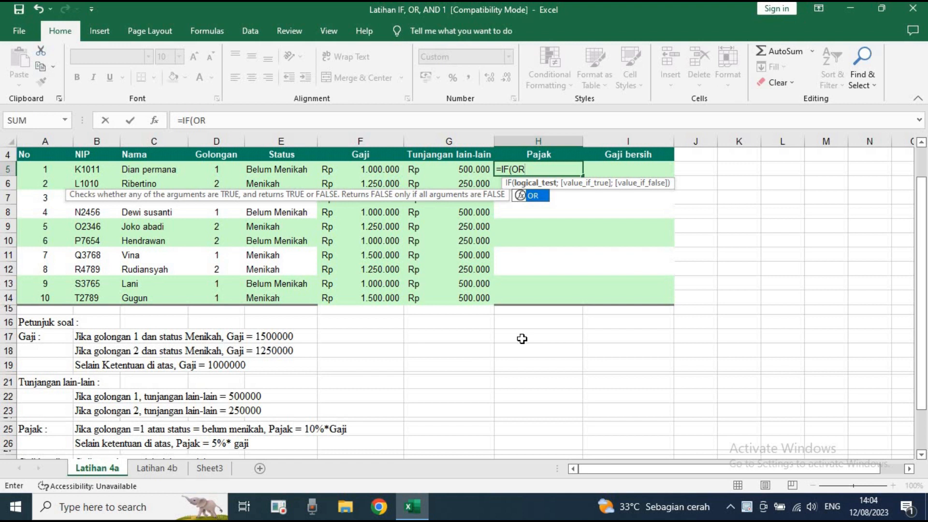
pyautogui.write('(')
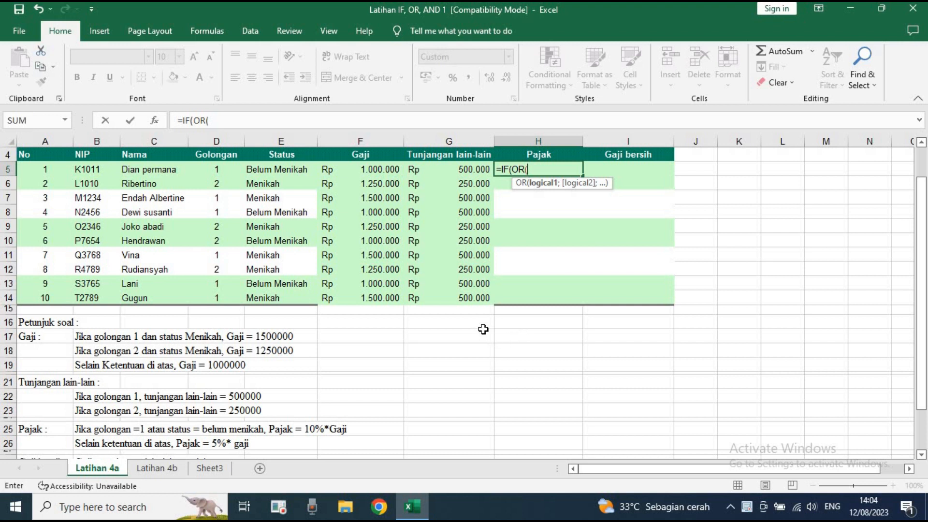
pyautogui.click(217, 172)
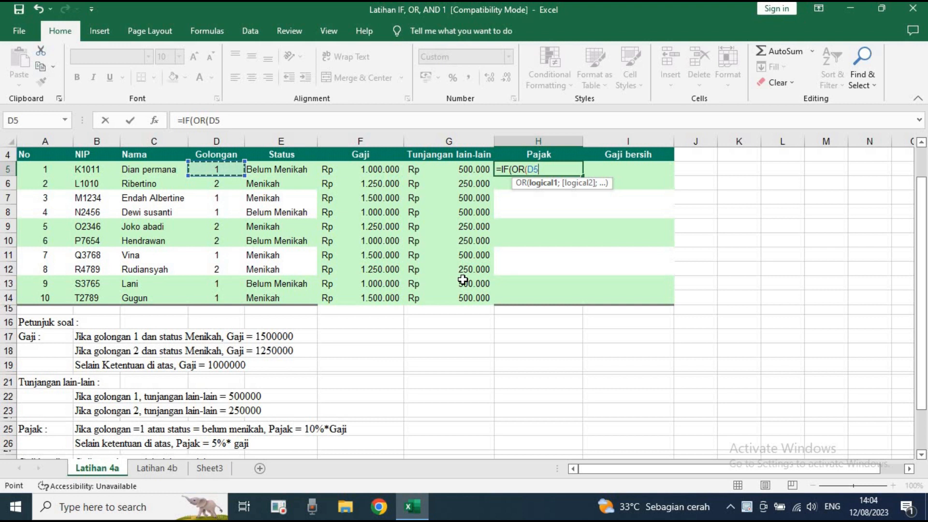
pyautogui.write('=1;')
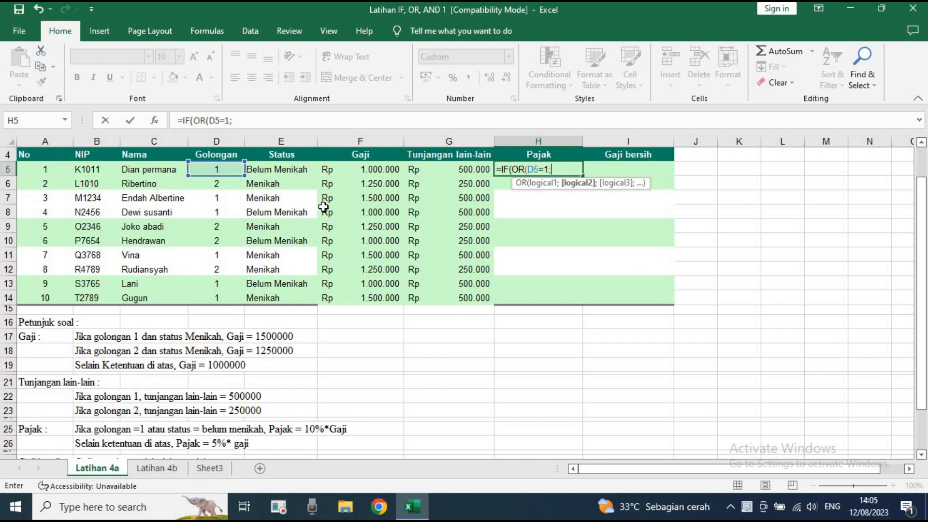
# Step: Complete the OR test with the condition E5="MENIKAH" and set 10%*F5 as the value if true
pyautogui.click(283, 169)
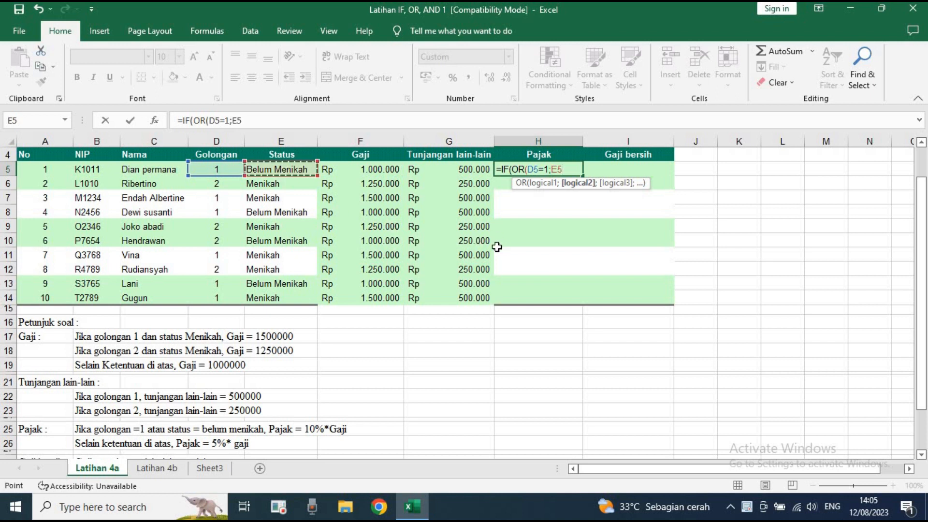
pyautogui.write('="MENIKAH')
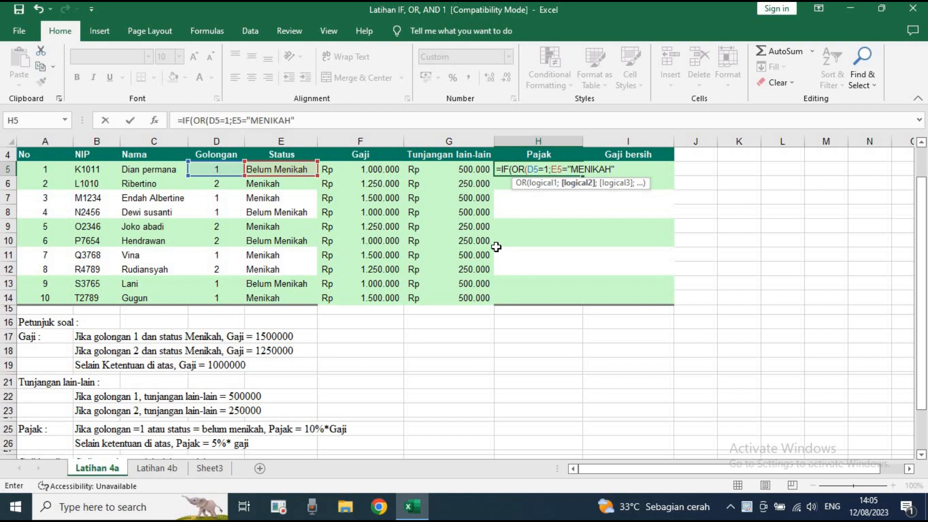
pyautogui.write(' )')
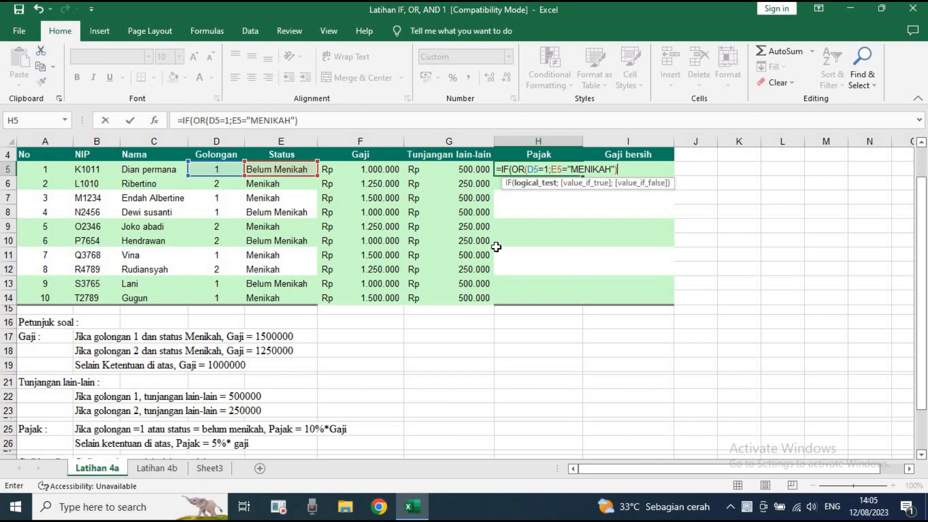
pyautogui.write(';10')
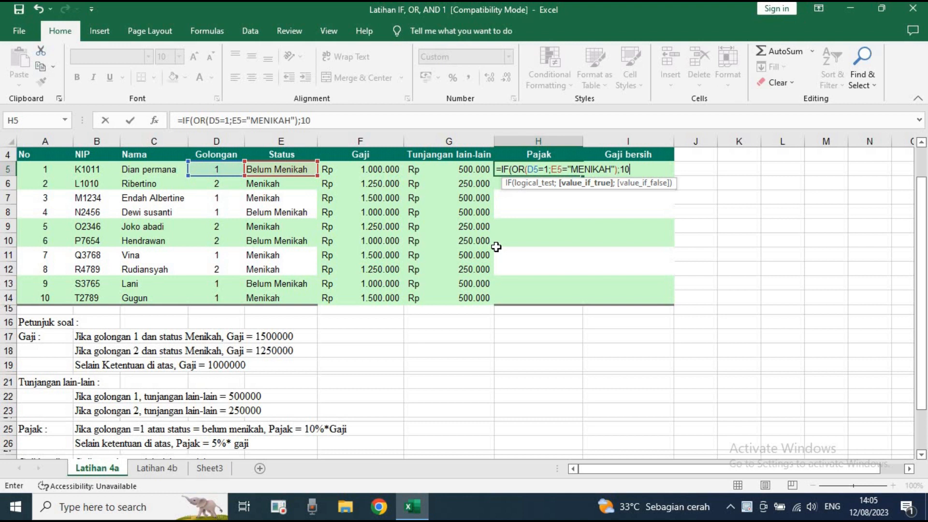
pyautogui.write('%*')
pyautogui.click(381, 172)
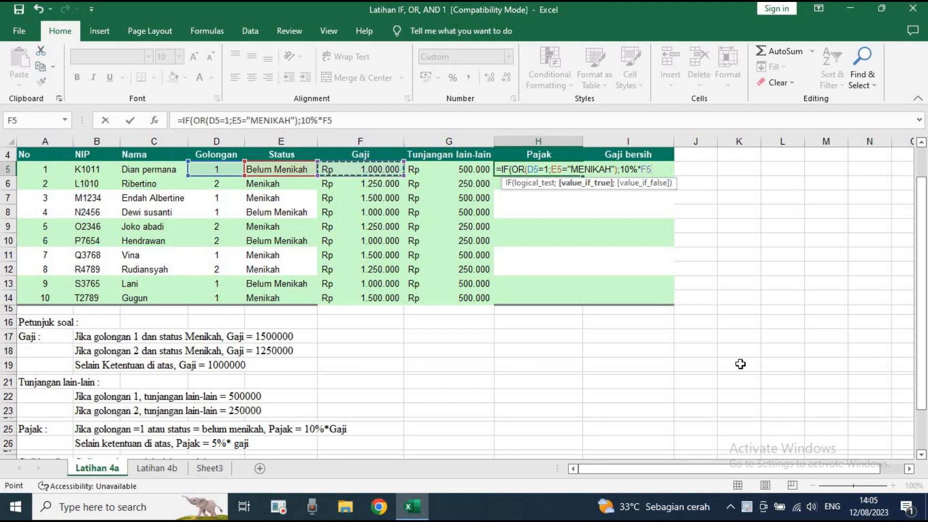
# Step: Finish the IF with 5%*F5 as the value if false, and fill the Pajak formula down to H14
pyautogui.write(';')
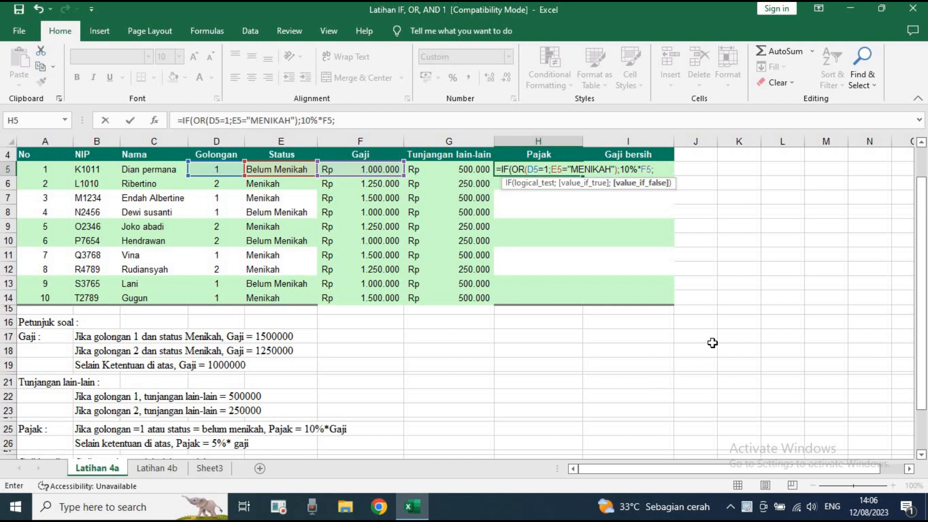
pyautogui.write('5%*')
pyautogui.click(373, 170)
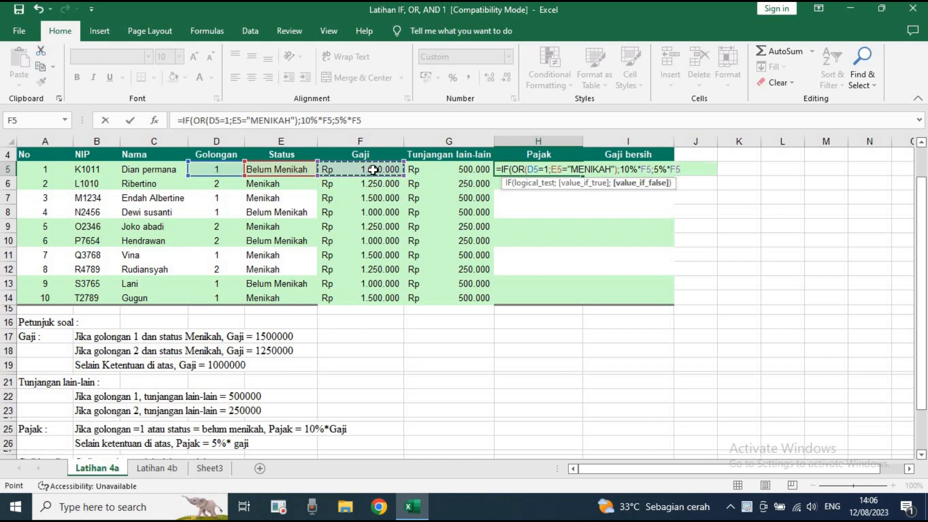
pyautogui.write(')')
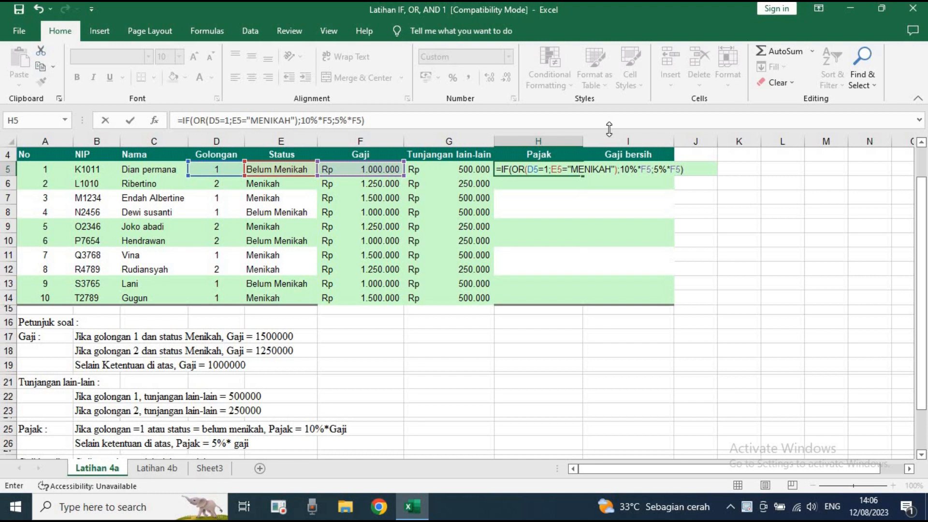
pyautogui.press('Return')
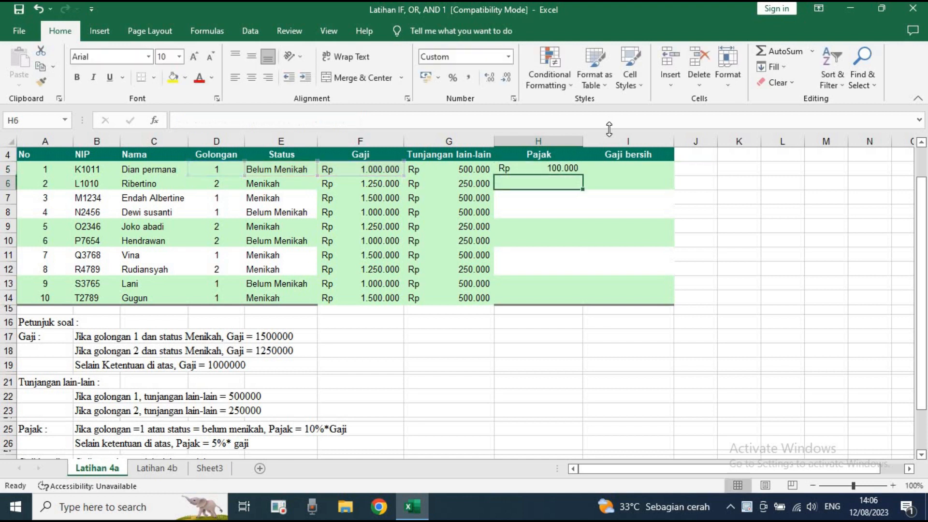
pyautogui.click(564, 171)
pyautogui.doubleClick(582, 174)
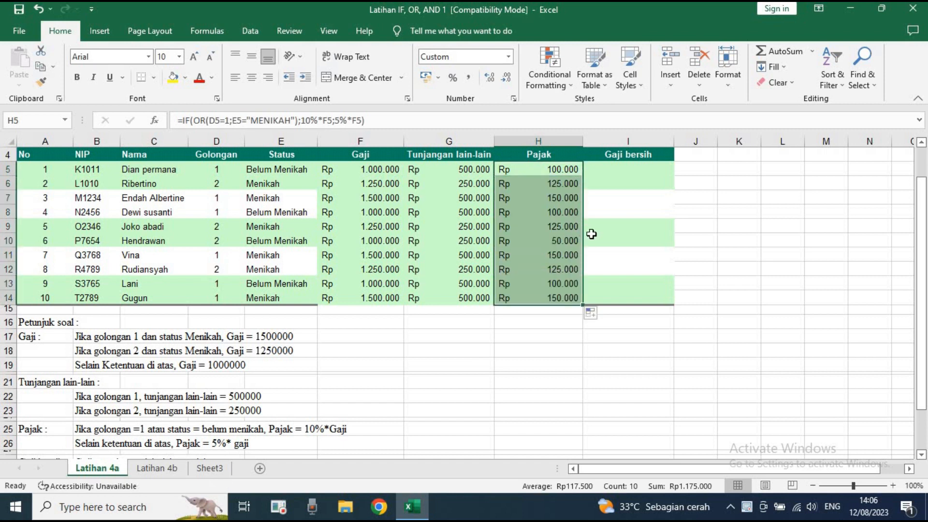
# Step: Compare the Pajak results in H5 and H6 with the Gaji values in F5 and F6
pyautogui.click(543, 179)
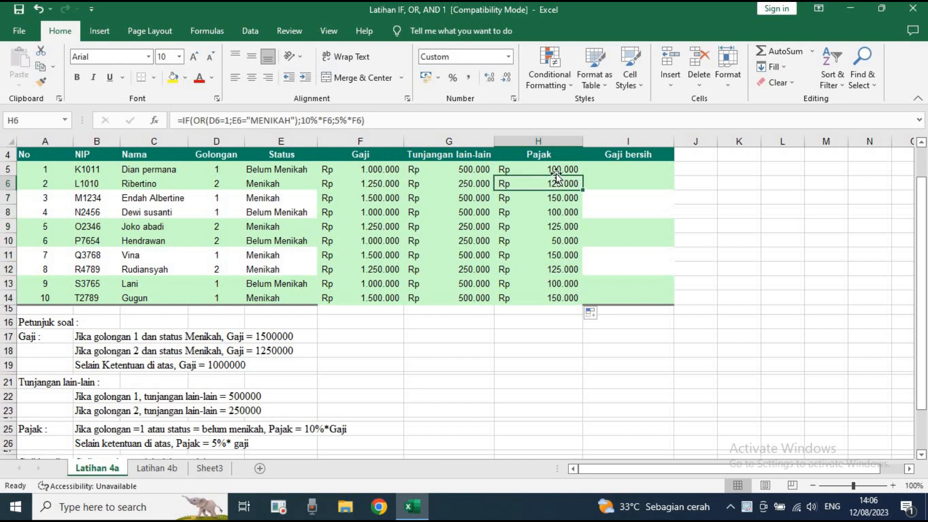
pyautogui.click(383, 173)
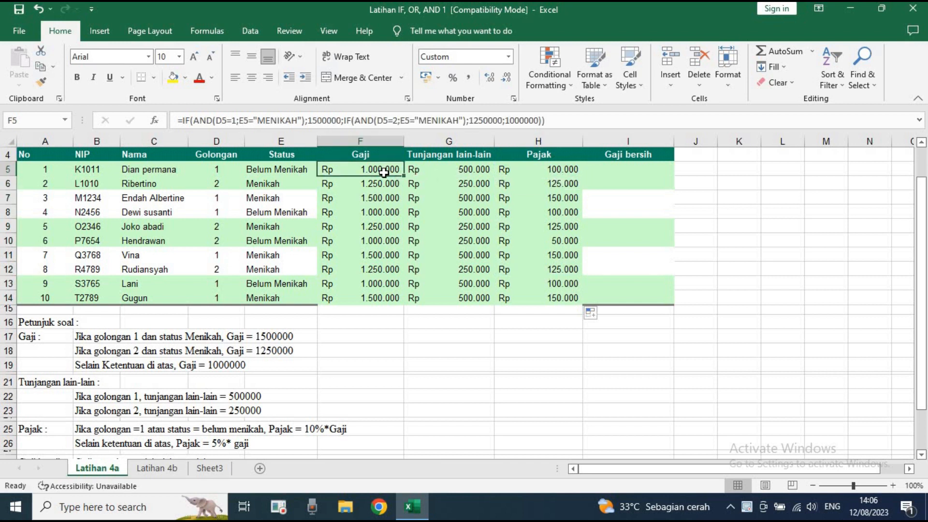
pyautogui.click(558, 173)
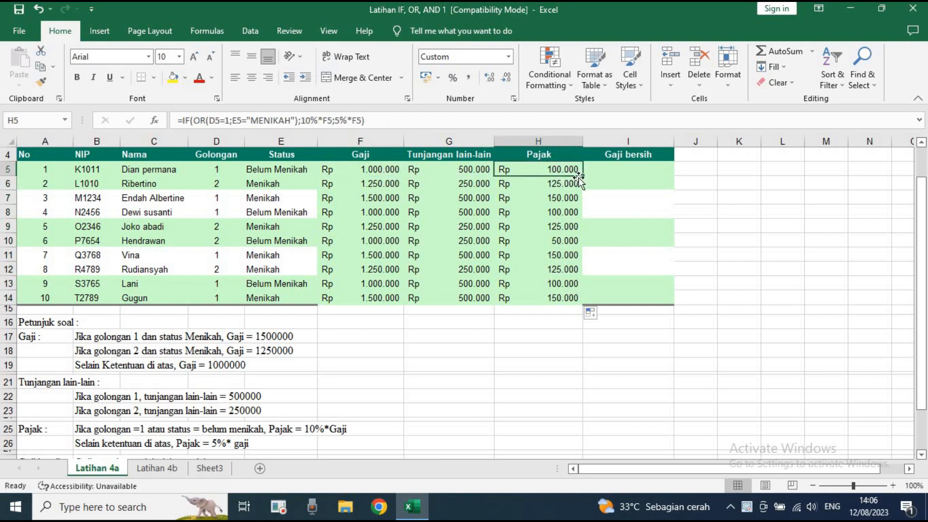
pyautogui.click(372, 186)
pyautogui.click(532, 189)
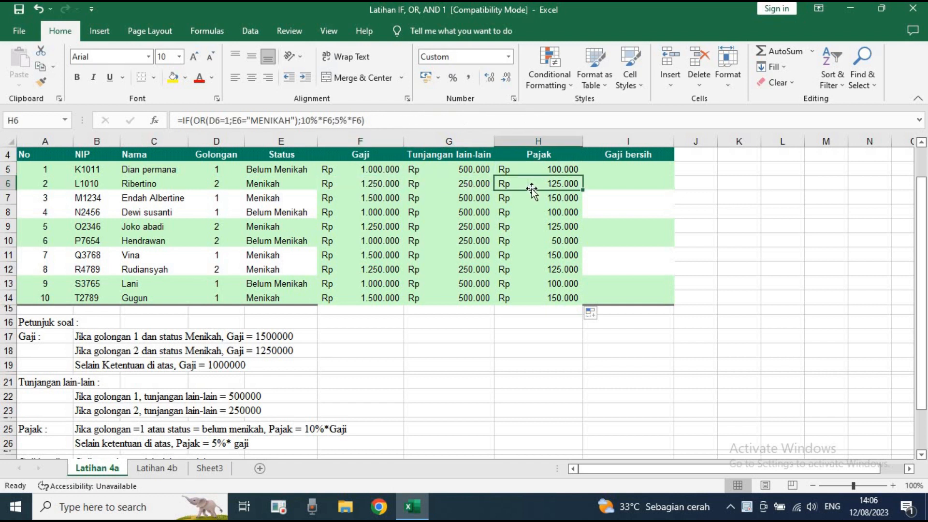
# Step: Enter the Gaji bersih formula =F5+G5-H5 in I5 and fill it down to I14
pyautogui.click(599, 174)
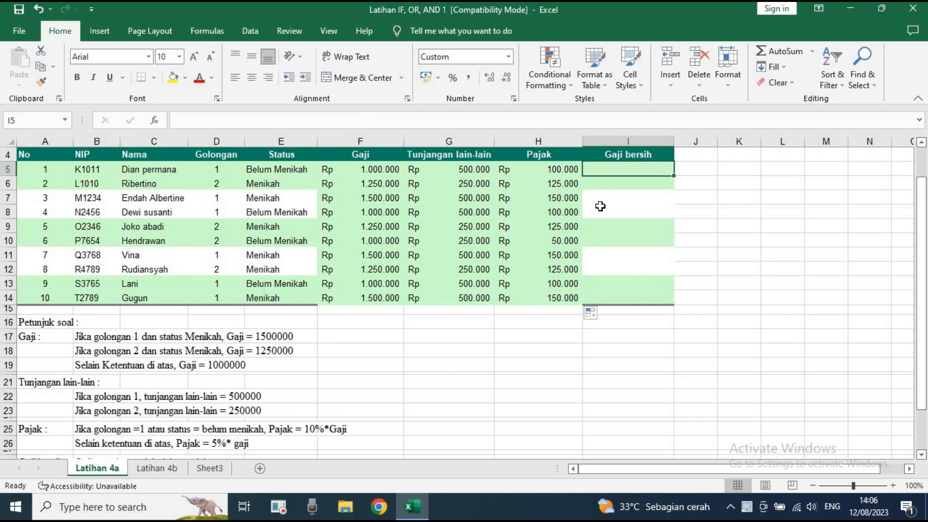
pyautogui.scroll(-1, 628, 249)
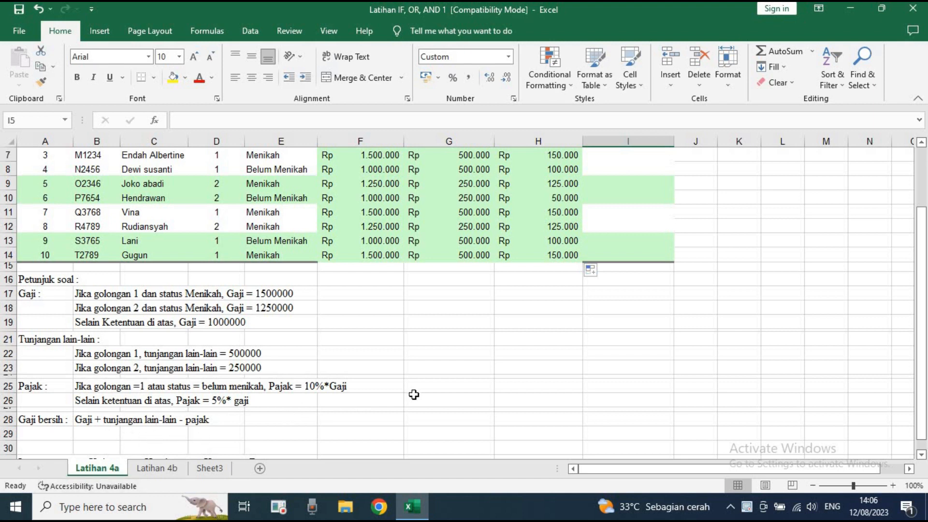
pyautogui.scroll(2, 507, 338)
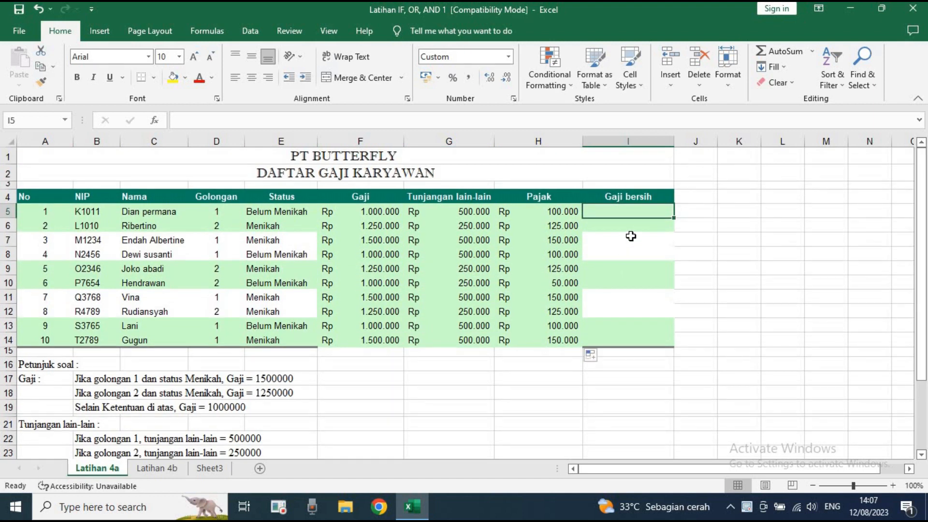
pyautogui.write('=')
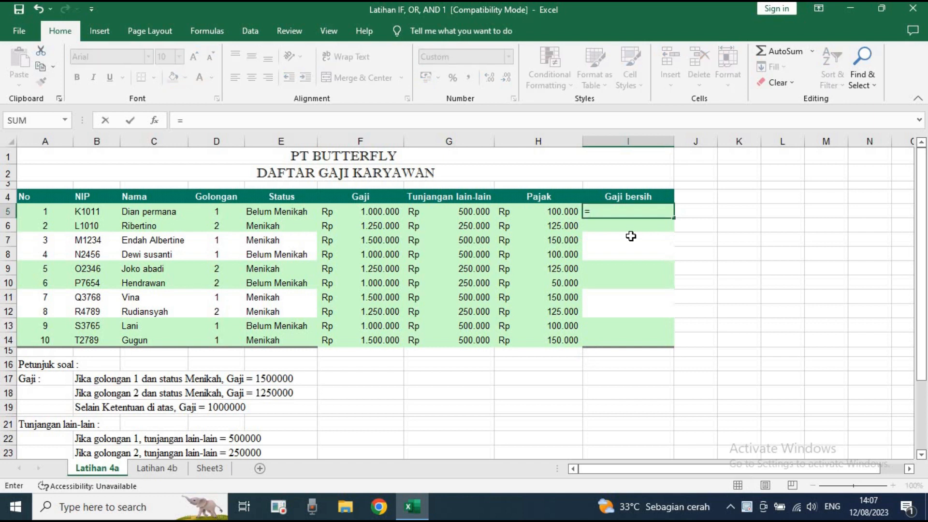
pyautogui.click(374, 213)
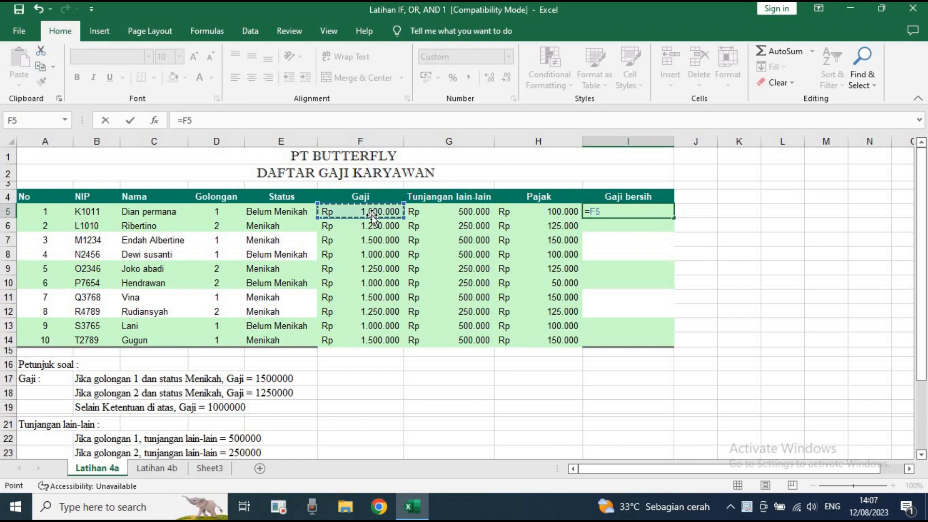
pyautogui.write('+')
pyautogui.click(462, 212)
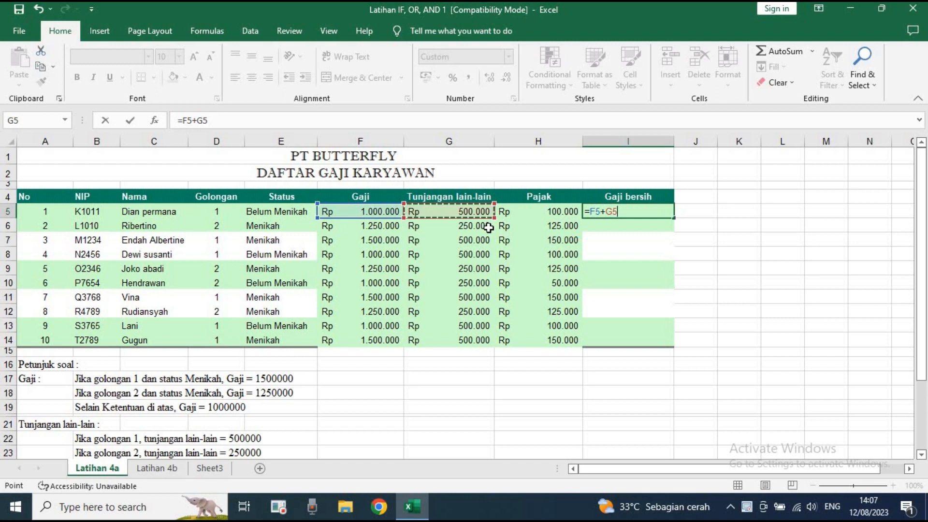
pyautogui.write('-')
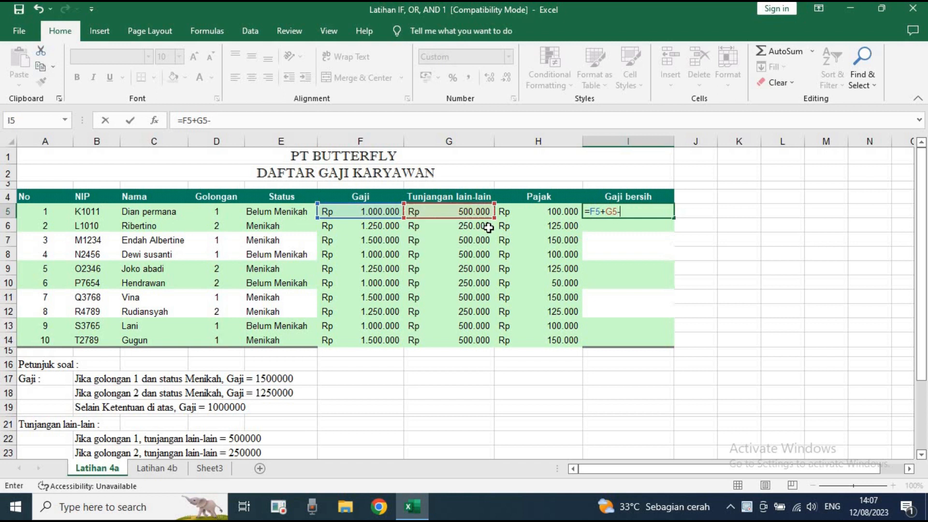
pyautogui.click(564, 211)
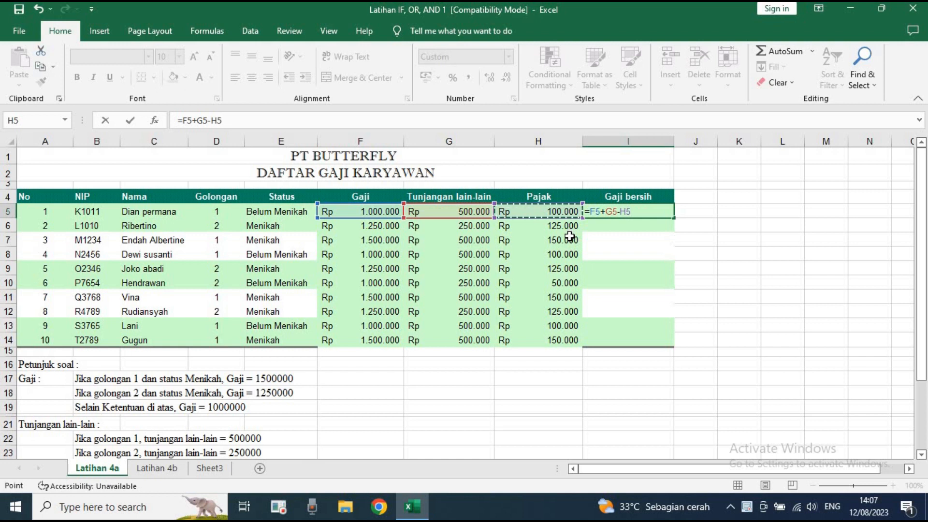
pyautogui.press('Return')
pyautogui.click(650, 213)
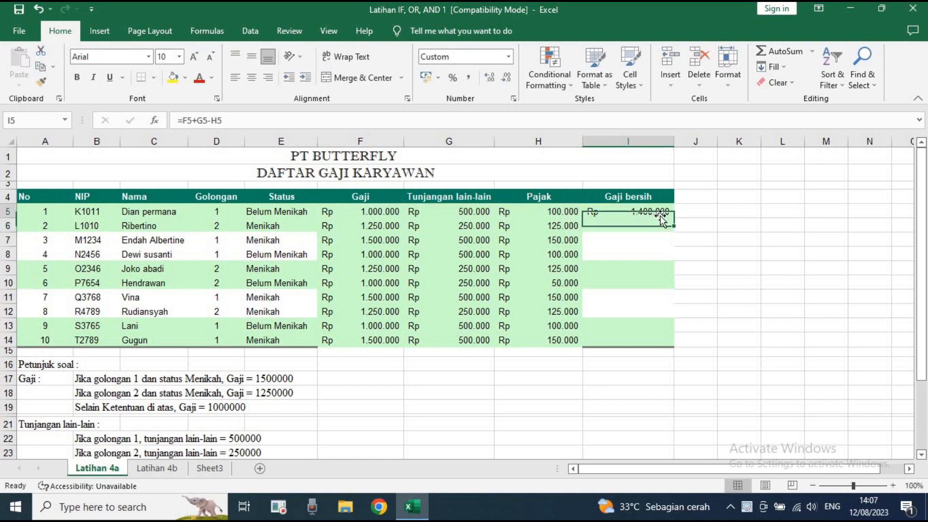
pyautogui.moveTo(673, 219); pyautogui.dragTo(645, 349)
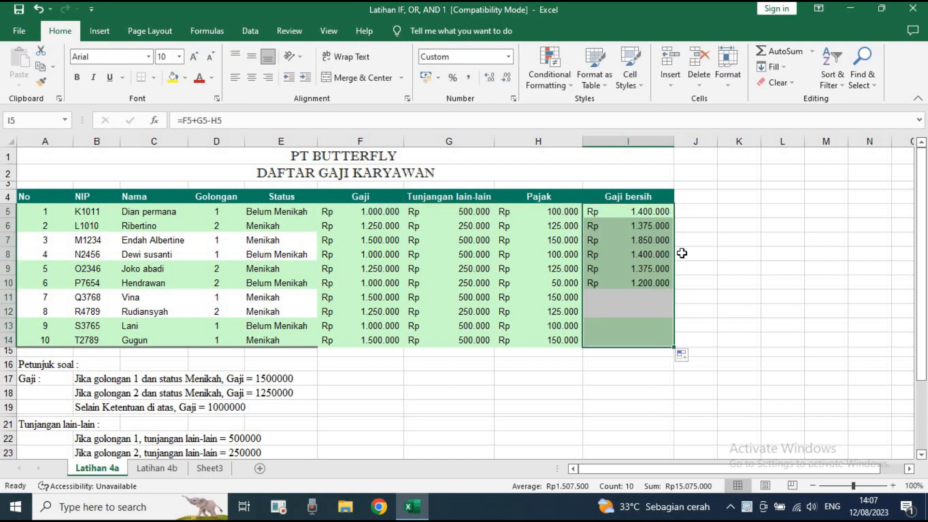
# Step: Total the Gaji bersih values I5:I14 in I15 with AutoSum and make row 15 taller so the total fits
pyautogui.click(639, 352)
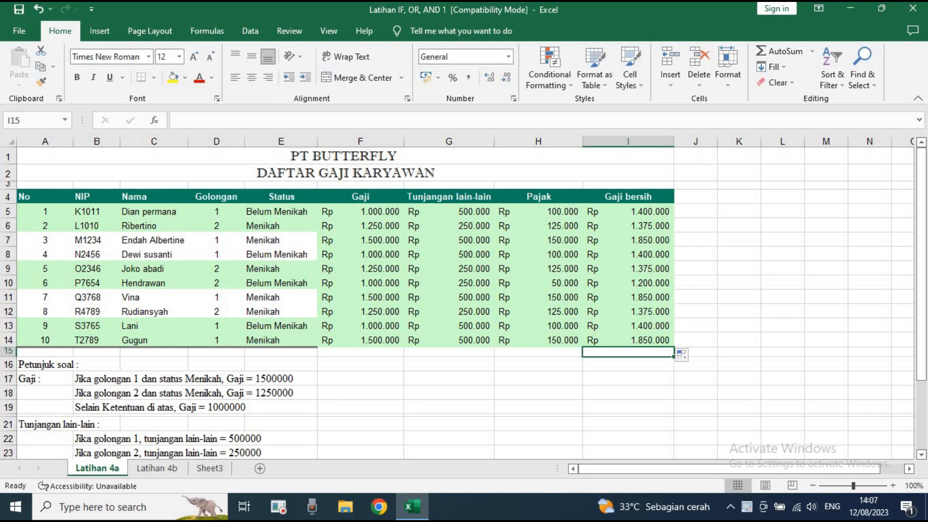
pyautogui.click(784, 50)
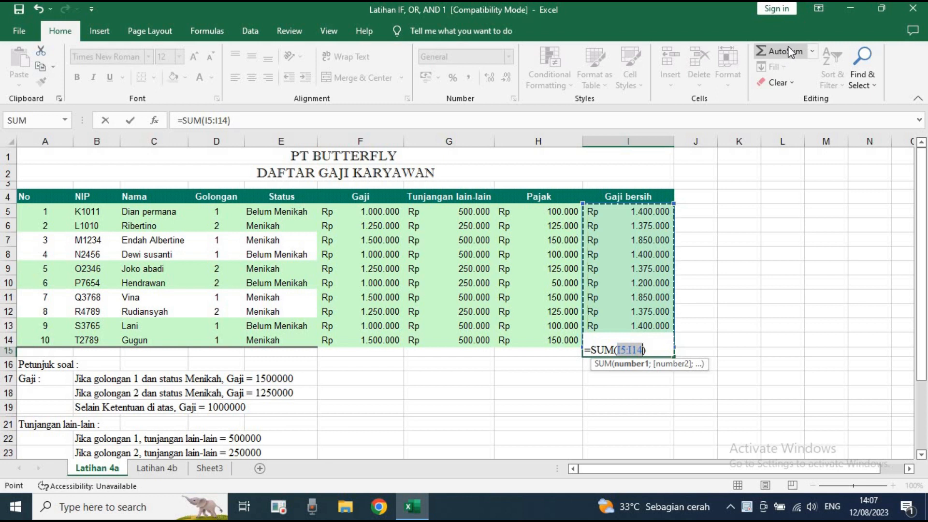
pyautogui.press('Return')
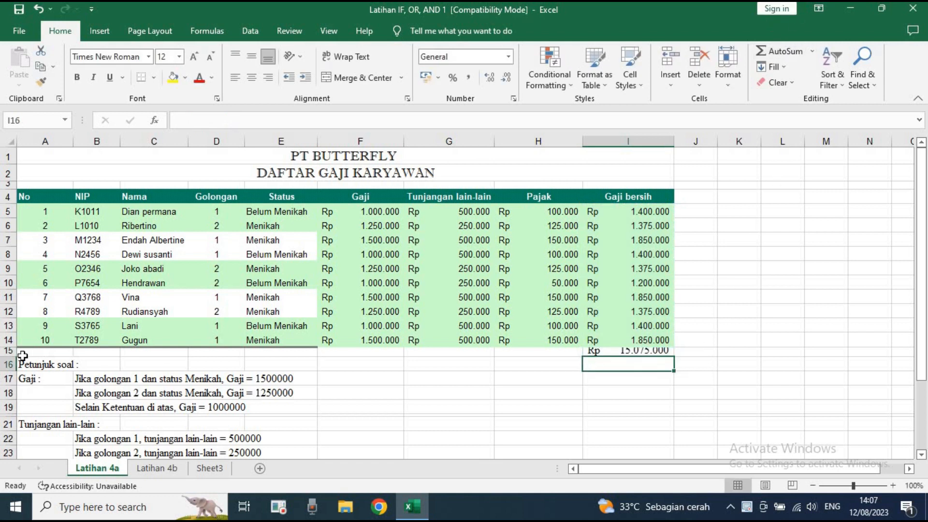
pyautogui.moveTo(14, 357); pyautogui.dragTo(15, 365)
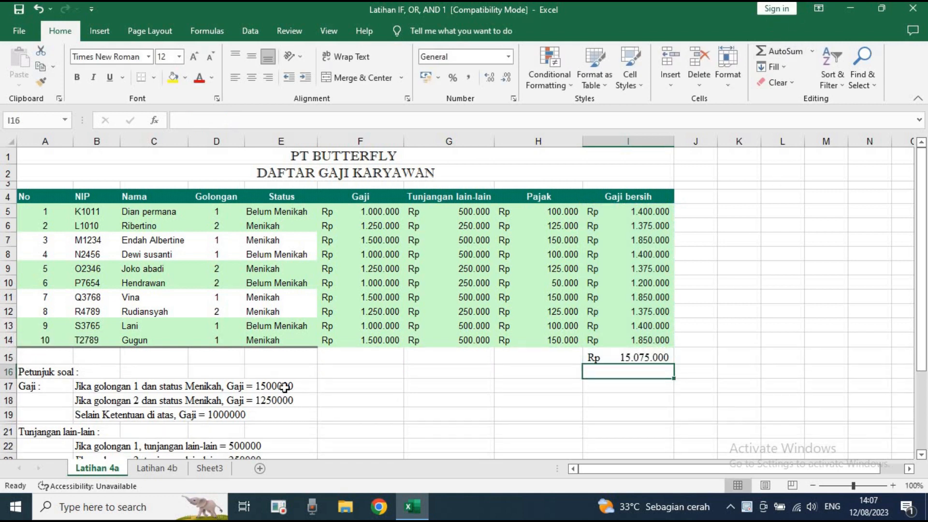
# Step: Clear the total in I15 and write the SUM formula for I5:I14 there by hand
pyautogui.click(629, 358)
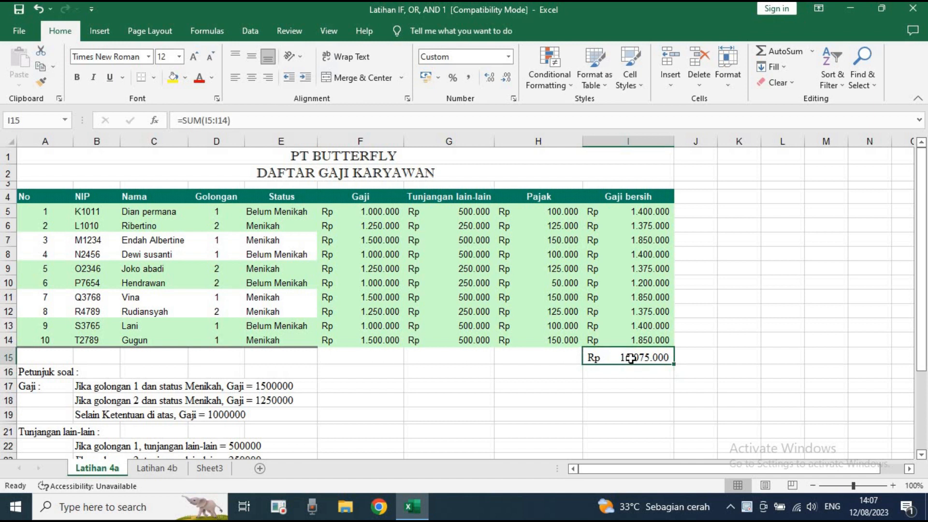
pyautogui.press('BackSpace')
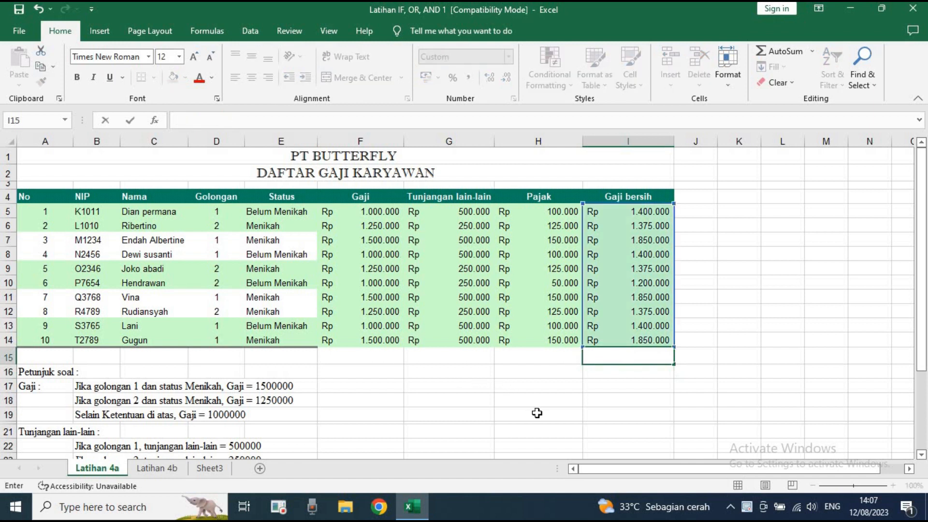
pyautogui.click(536, 357)
pyautogui.click(597, 358)
pyautogui.write('=S')
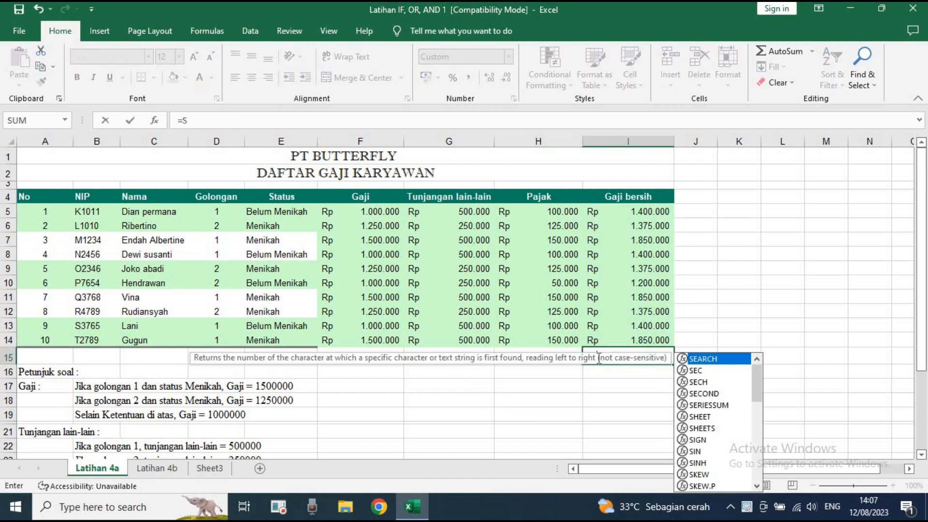
pyautogui.write('UM(')
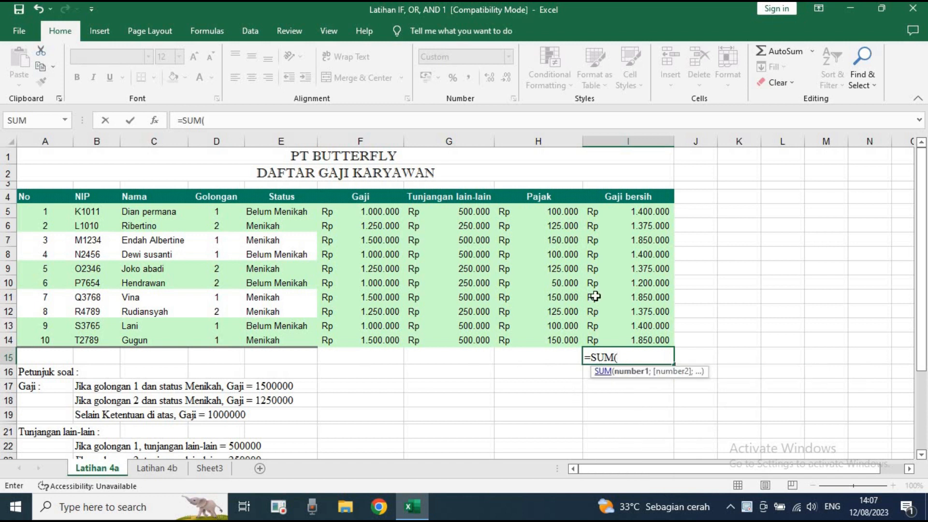
pyautogui.moveTo(622, 211); pyautogui.dragTo(643, 337)
pyautogui.press('Return')
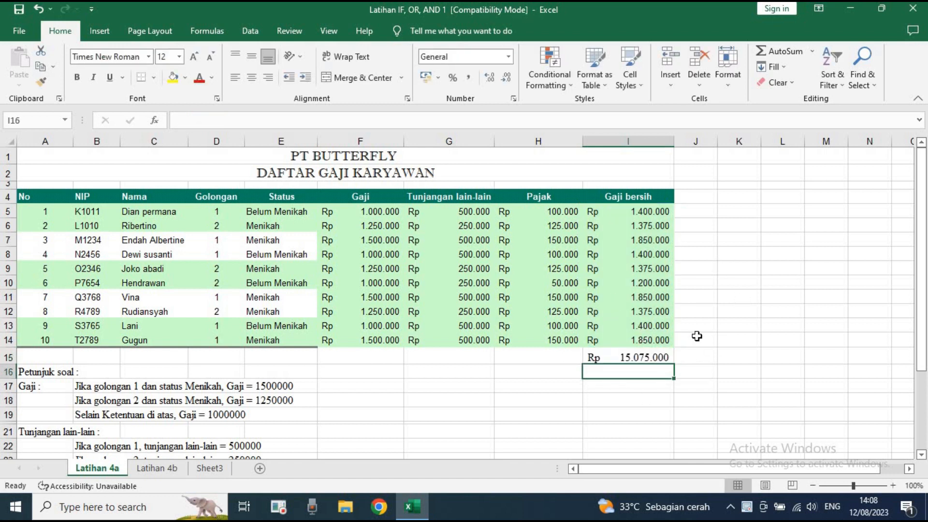
# Step: Check the total formula in I15 and read the remaining exercise instructions below the table, including the comment task in row 31
pyautogui.click(662, 360)
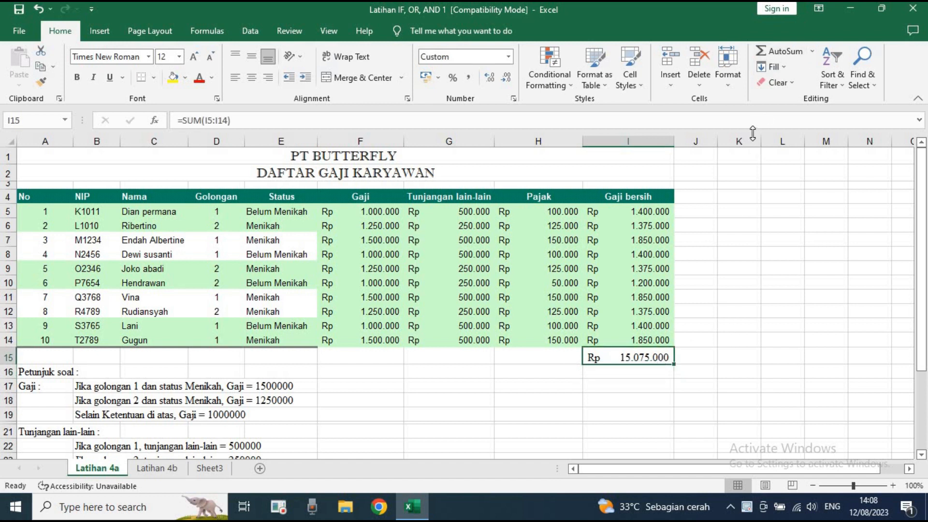
pyautogui.click(687, 340)
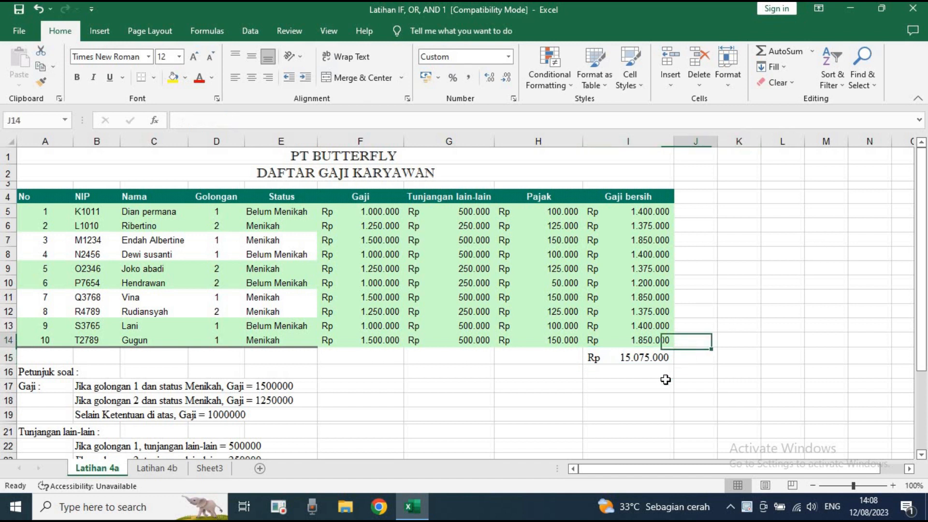
pyautogui.click(653, 365)
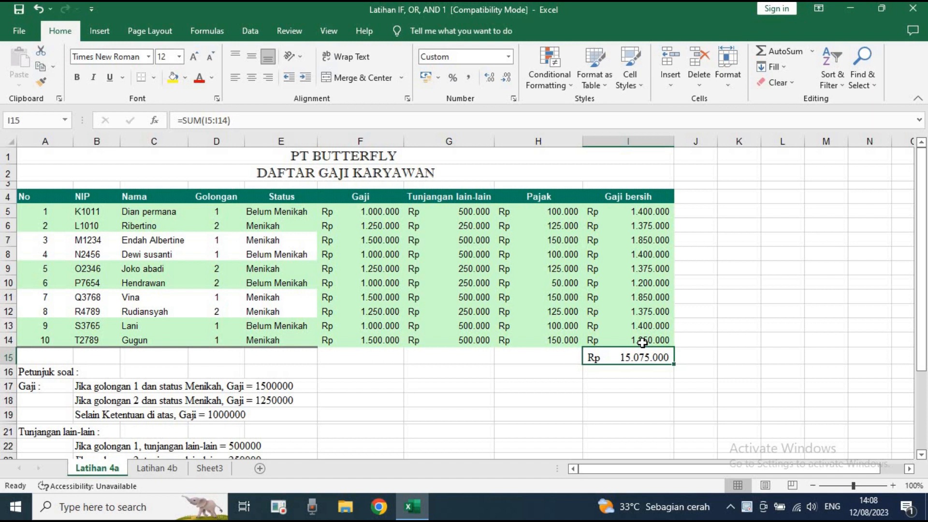
pyautogui.click(592, 411)
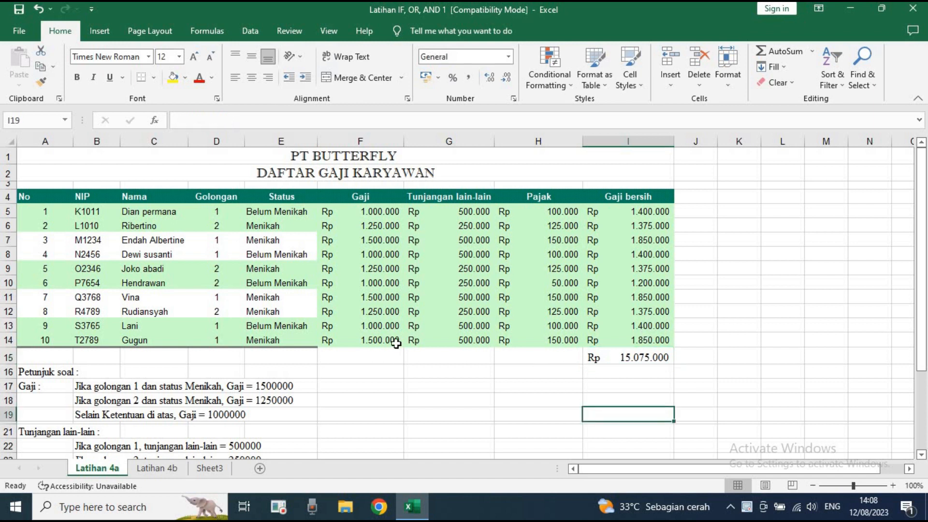
pyautogui.scroll(-2, 492, 343)
pyautogui.scroll(-1, 492, 343)
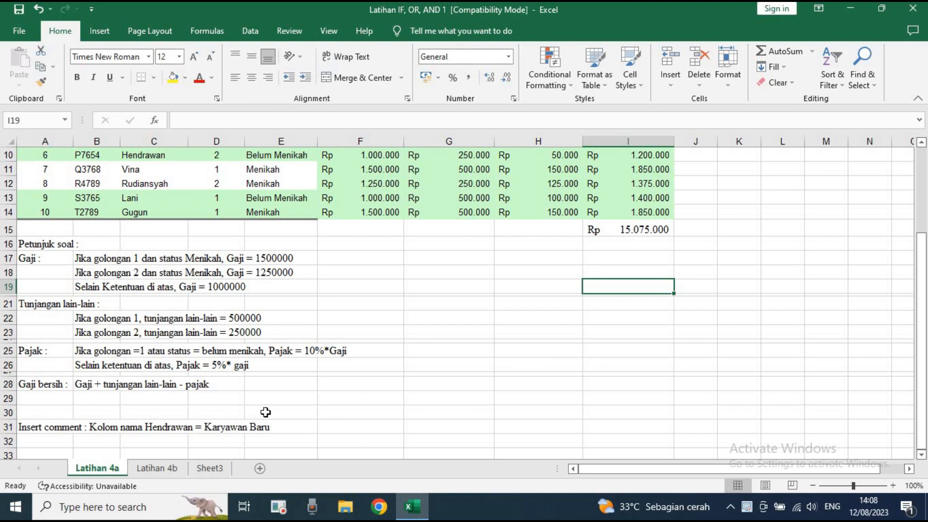
pyautogui.scroll(2, 266, 412)
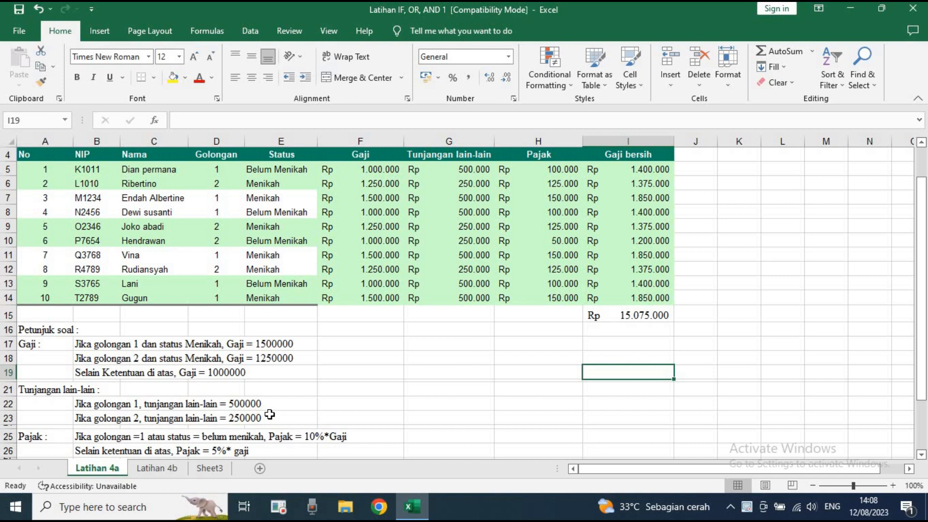
pyautogui.scroll(-1, 273, 412)
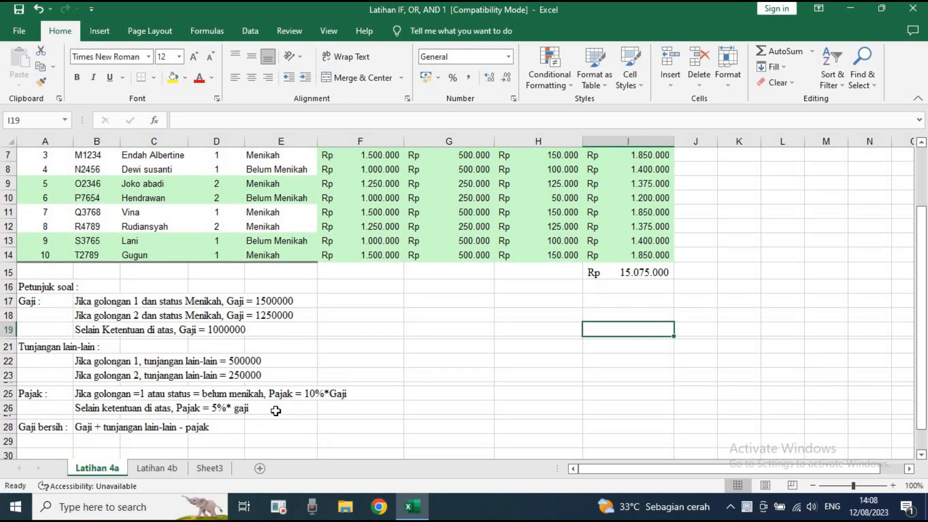
pyautogui.scroll(1, 275, 411)
pyautogui.scroll(-2, 275, 410)
pyautogui.scroll(2, 275, 411)
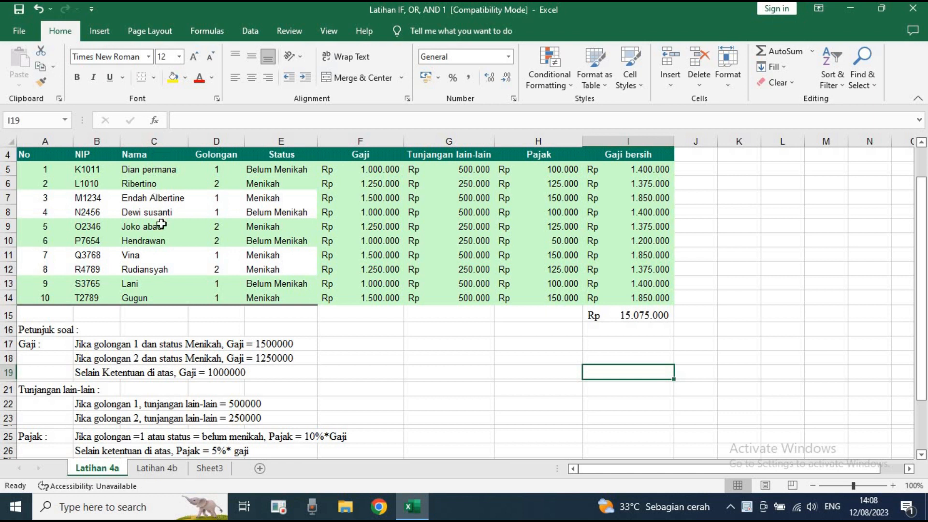
# Step: Insert a comment on cell C10 in the Nama column for the Karyawan Baru remark and close the comment box
pyautogui.click(165, 245)
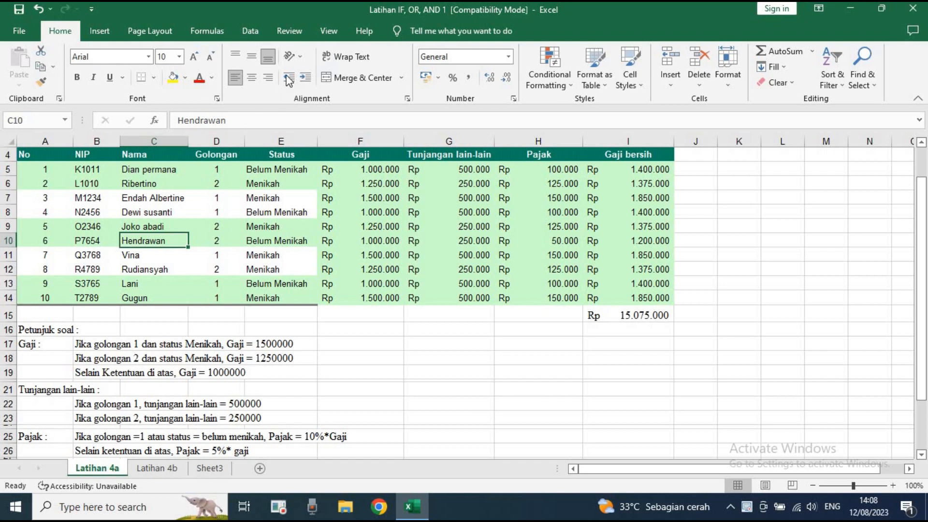
pyautogui.click(290, 31)
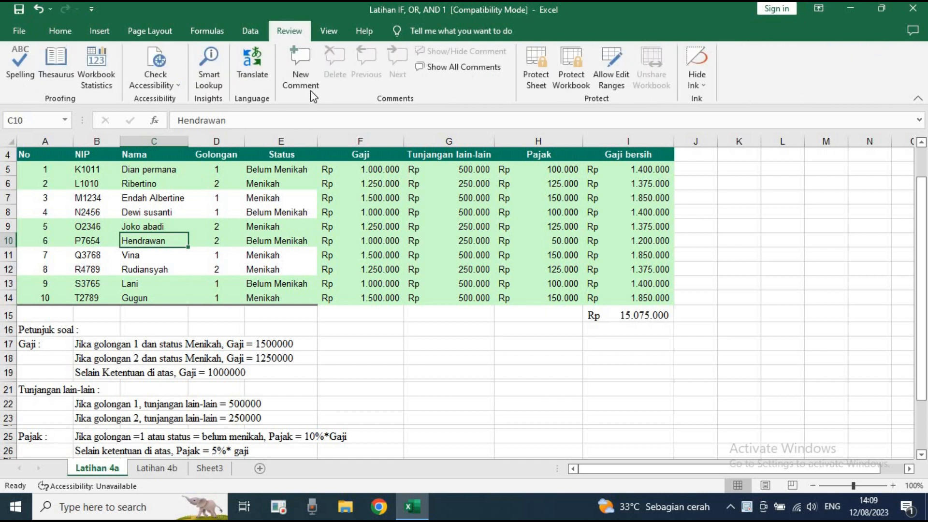
pyautogui.click(300, 68)
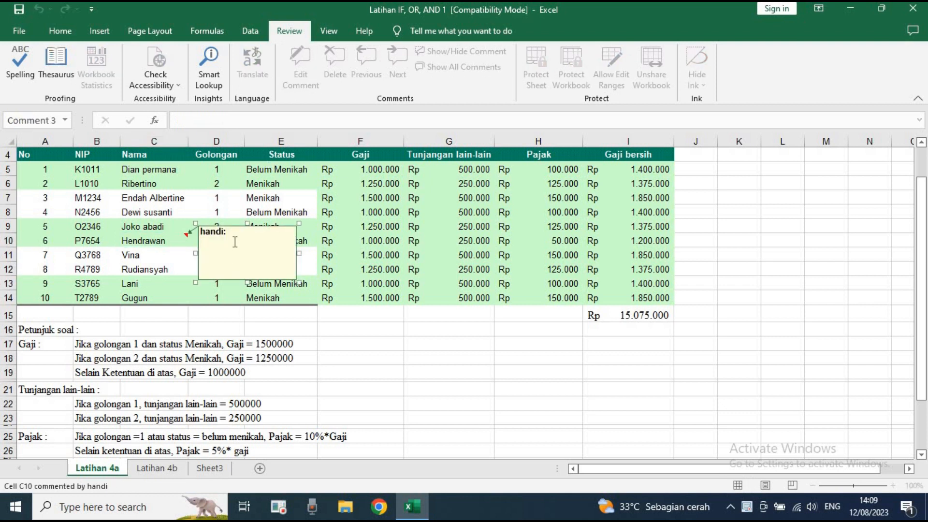
pyautogui.write('kARYAW')
pyautogui.press('BackSpace')
pyautogui.press('BackSpace')
pyautogui.press('BackSpace')
pyautogui.press('BackSpace')
pyautogui.press('BackSpace')
pyautogui.press('BackSpace')
pyautogui.press('BackSpace')
pyautogui.press('BackSpace')
pyautogui.press('BackSpace')
pyautogui.press('BackSpace')
pyautogui.press('BackSpace')
pyautogui.click(385, 357)
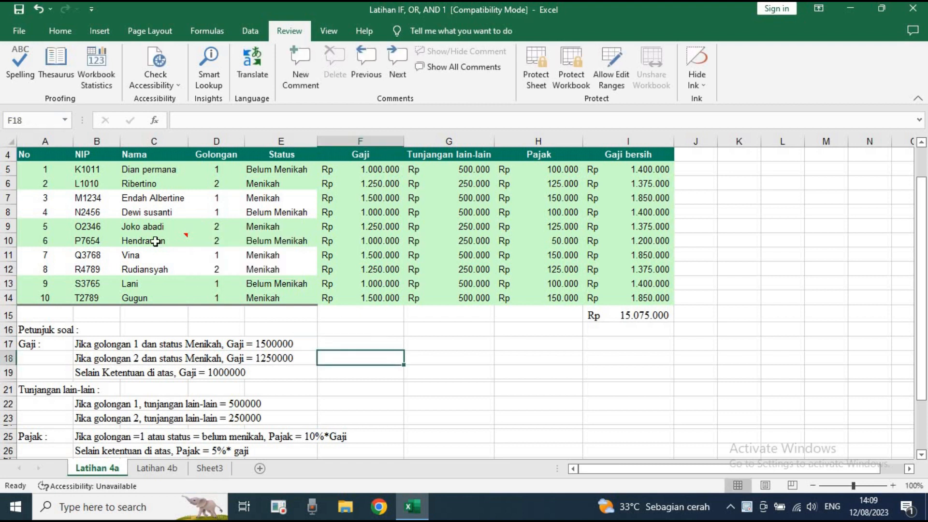
# Step: Check the comment on C10 in the Nama column against the comment instruction in row 31
pyautogui.moveTo(132, 239)
pyautogui.scroll(-1, 207, 279)
pyautogui.scroll(1, 207, 278)
pyautogui.scroll(-1, 206, 261)
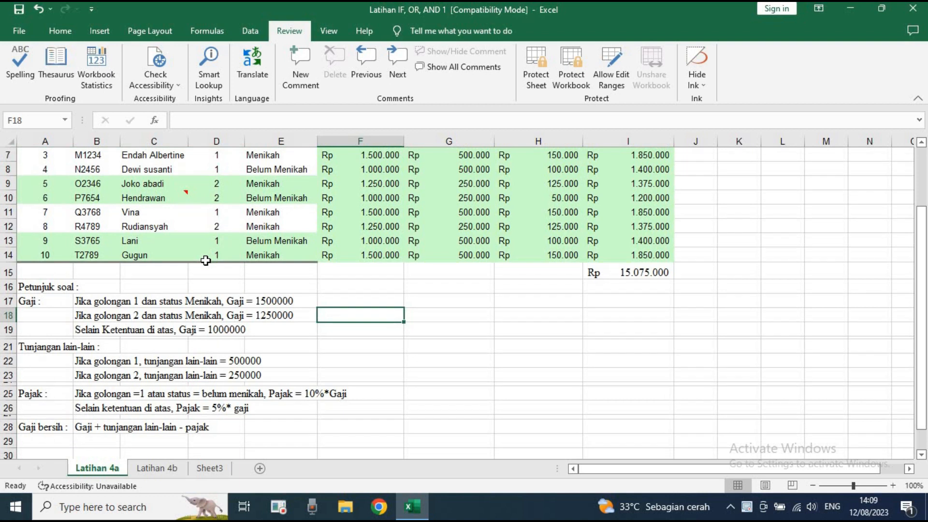
pyautogui.scroll(-1, 206, 261)
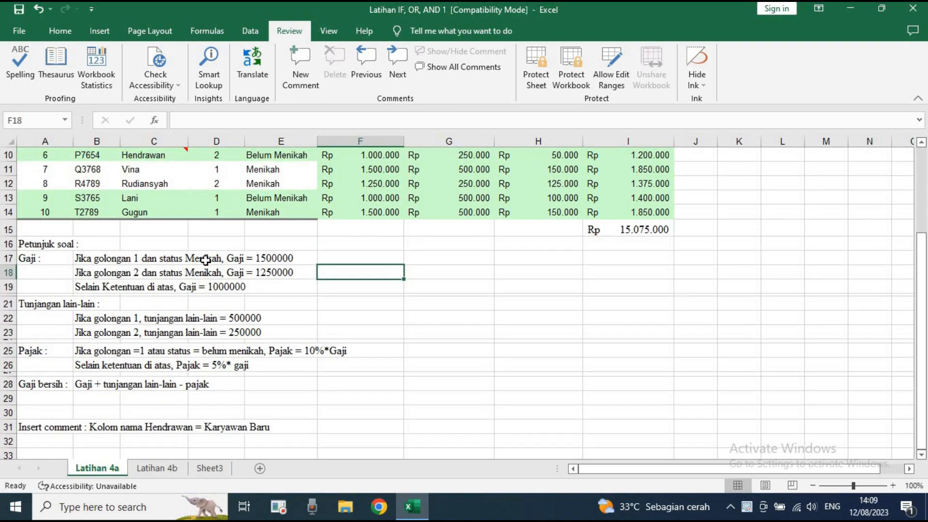
pyautogui.scroll(2, 206, 261)
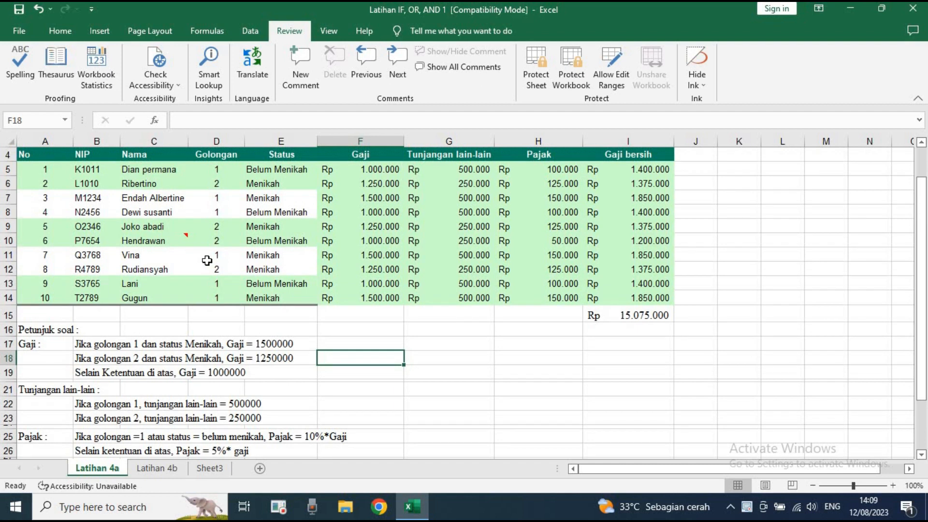
pyautogui.click(187, 241)
pyautogui.click(182, 283)
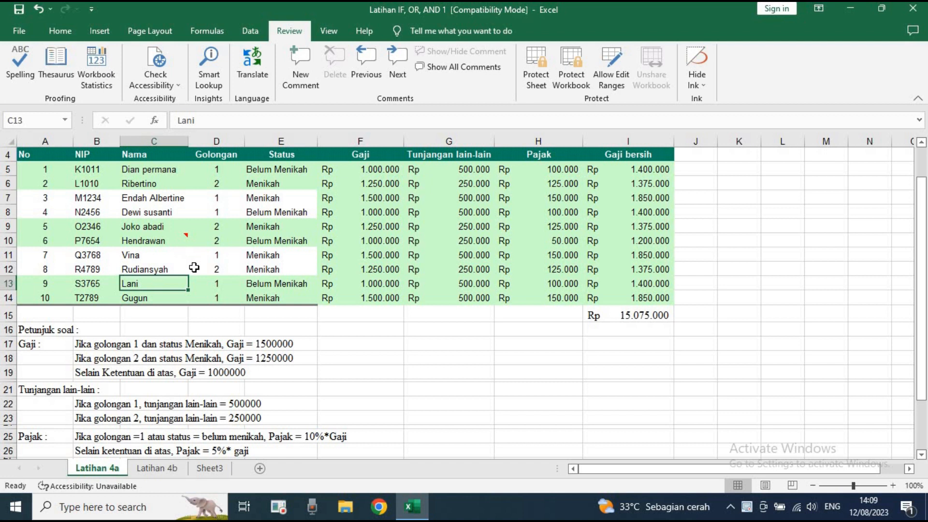
pyautogui.click(187, 240)
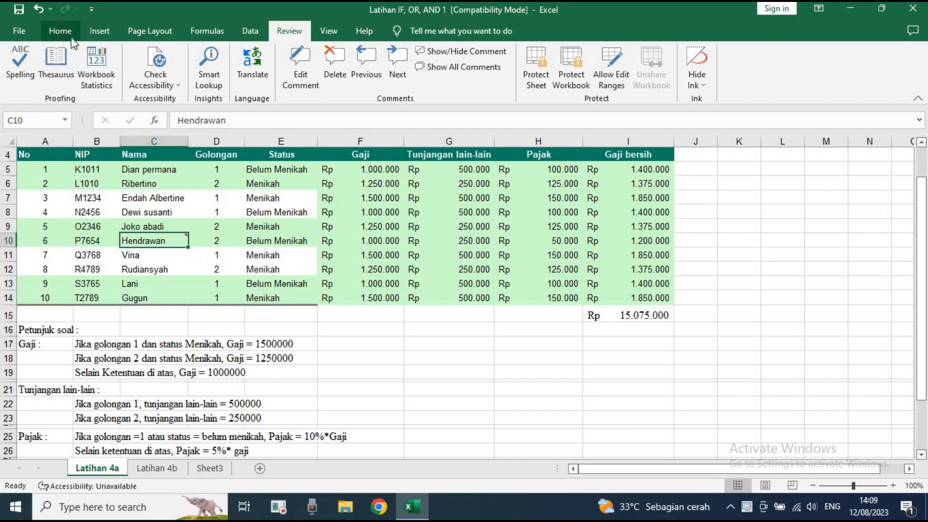
pyautogui.press('Down')
pyautogui.press('Down')
pyautogui.press('Down')
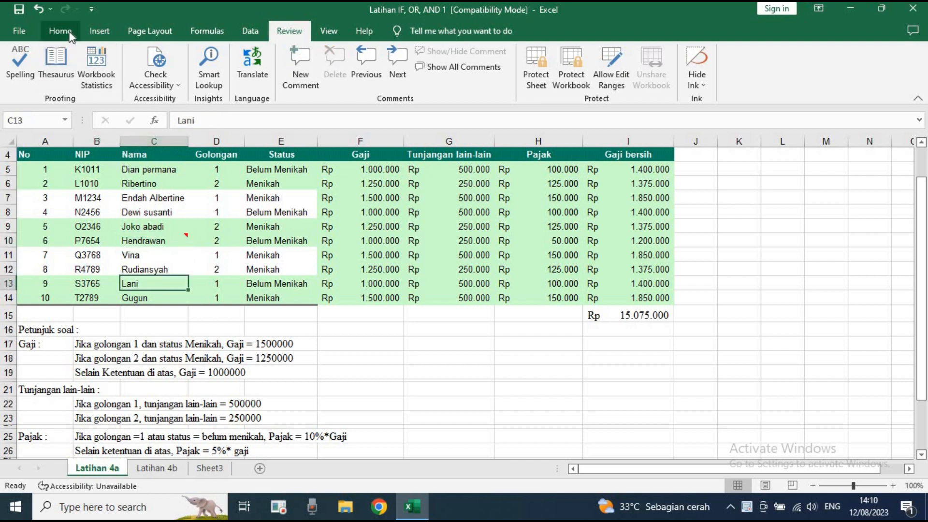
# Step: View the C10 comment text and review the completed salary table along with the instructions below it
pyautogui.click(62, 31)
pyautogui.click(177, 240)
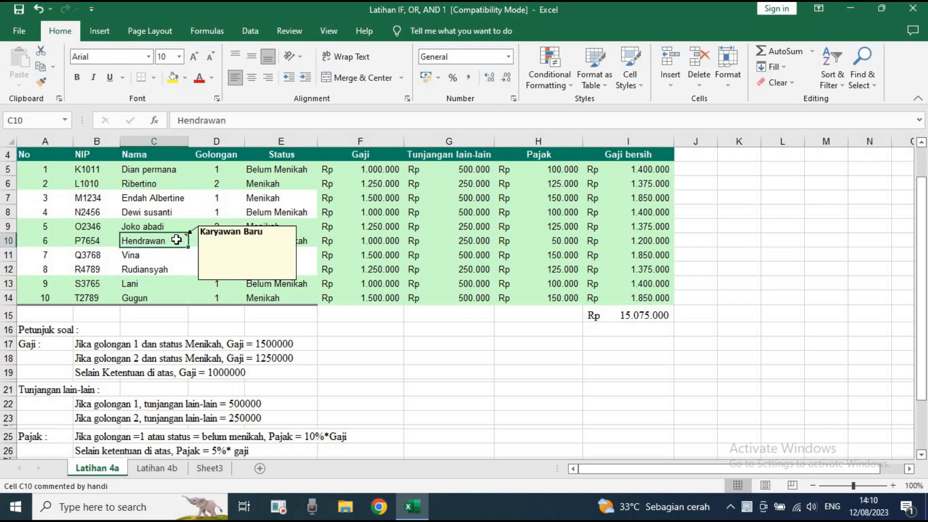
pyautogui.scroll(-1, 179, 239)
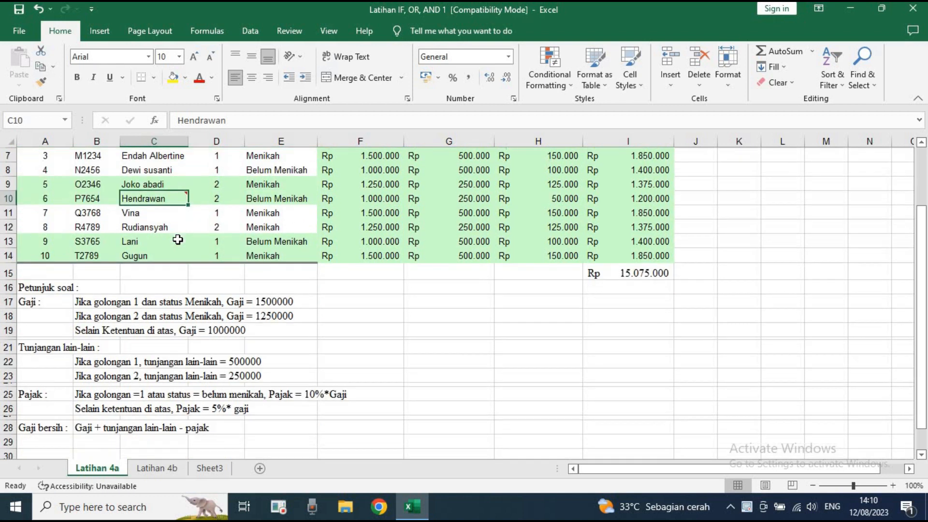
pyautogui.scroll(1, 185, 247)
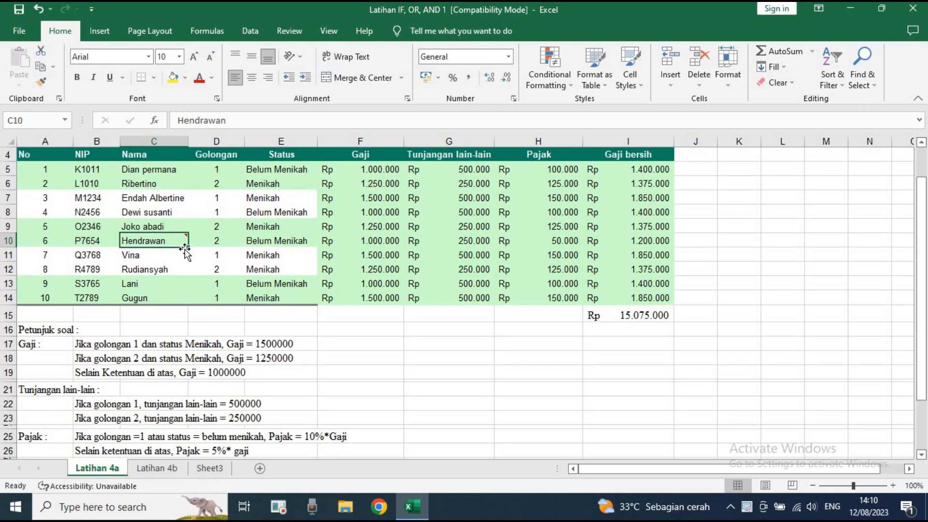
pyautogui.moveTo(182, 236)
pyautogui.click(209, 270)
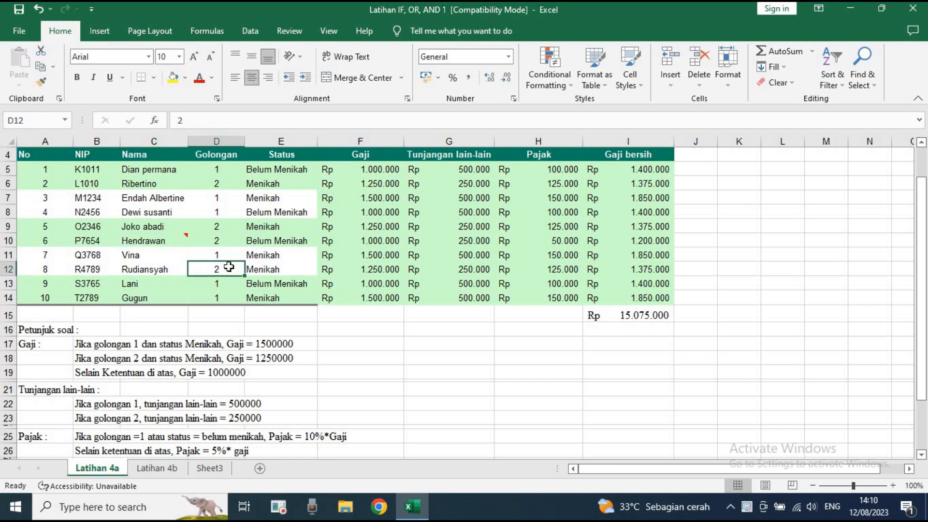
pyautogui.scroll(-1, 379, 321)
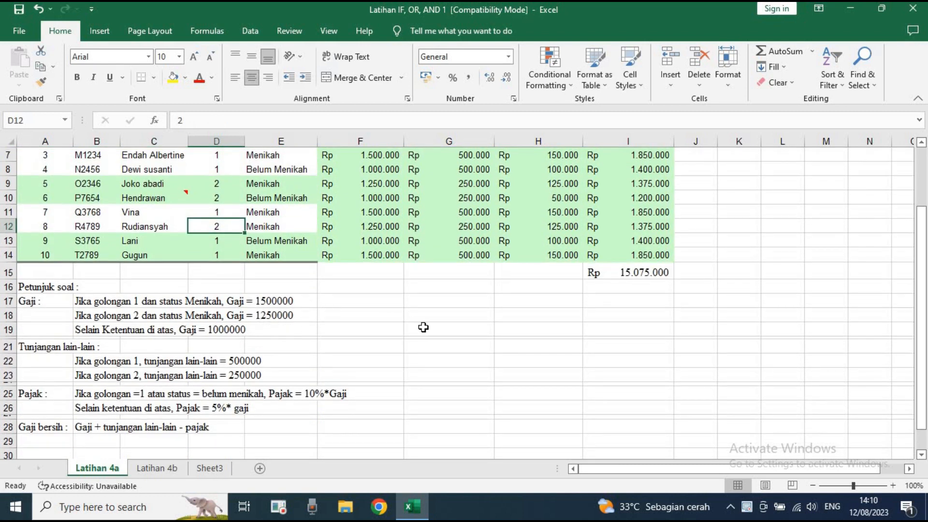
pyautogui.scroll(-2, 431, 324)
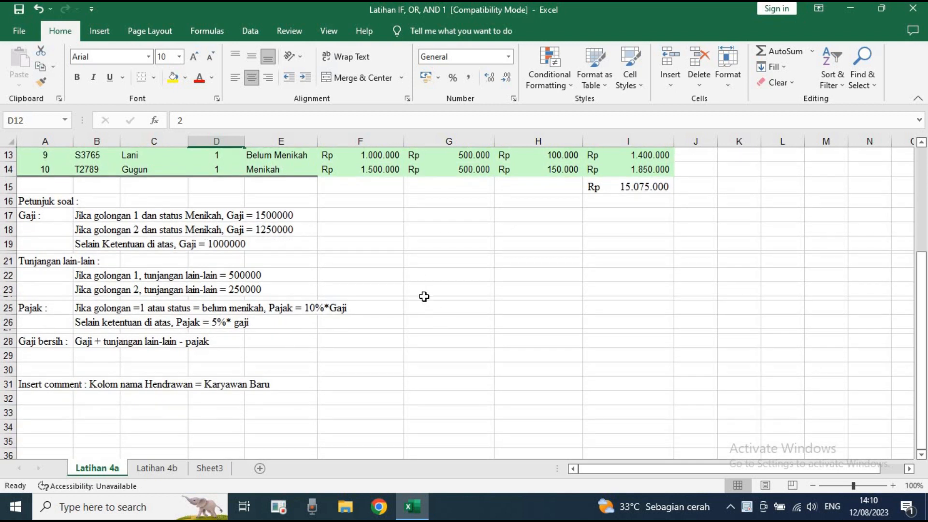
pyautogui.scroll(4, 437, 301)
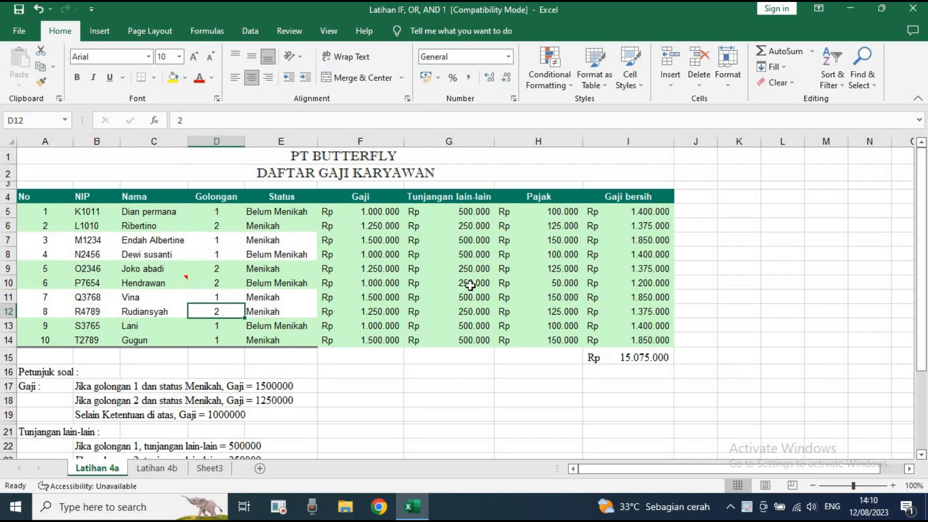